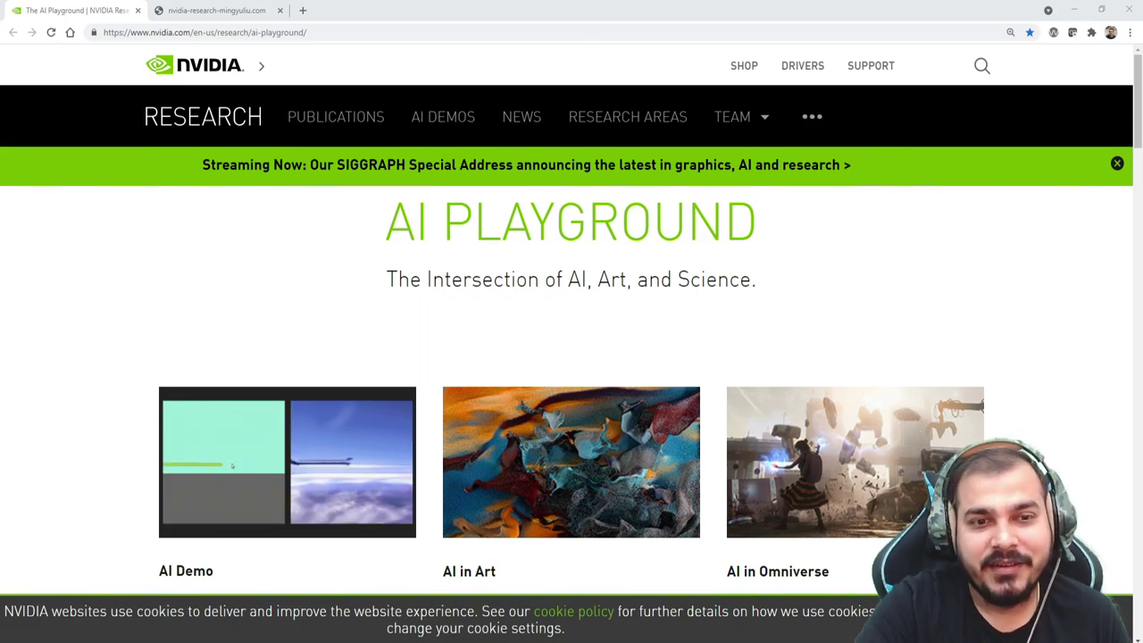
Scroll the AI Playground page to the GauGAN AI Art Tool card and highlight its heading.
scroll(355, 474, down, 2)
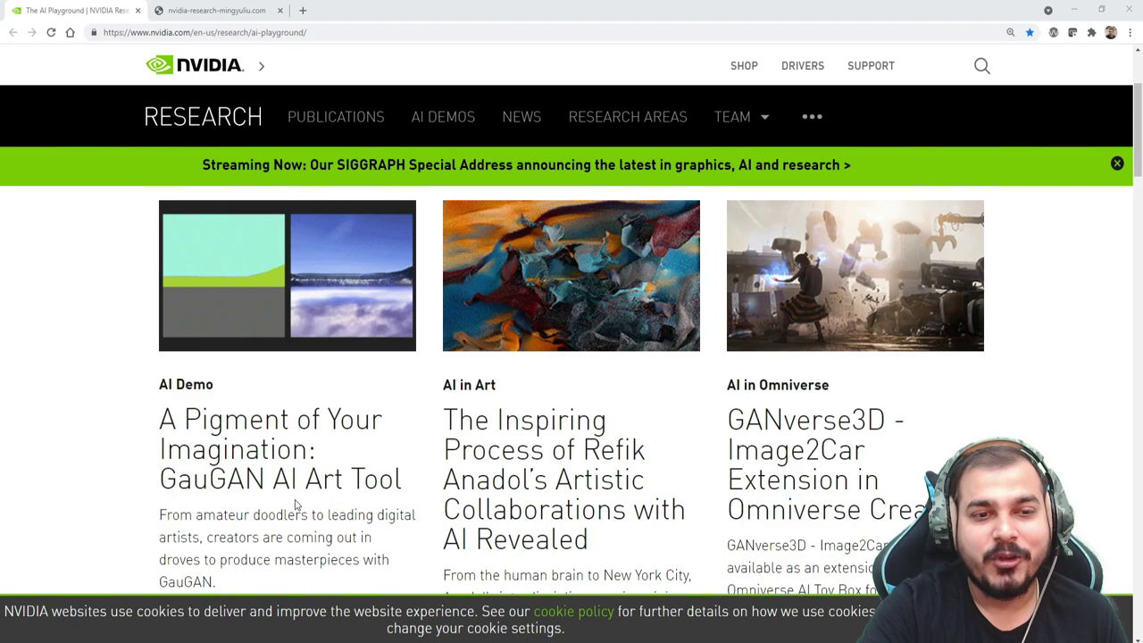
scroll(295, 505, down, 1)
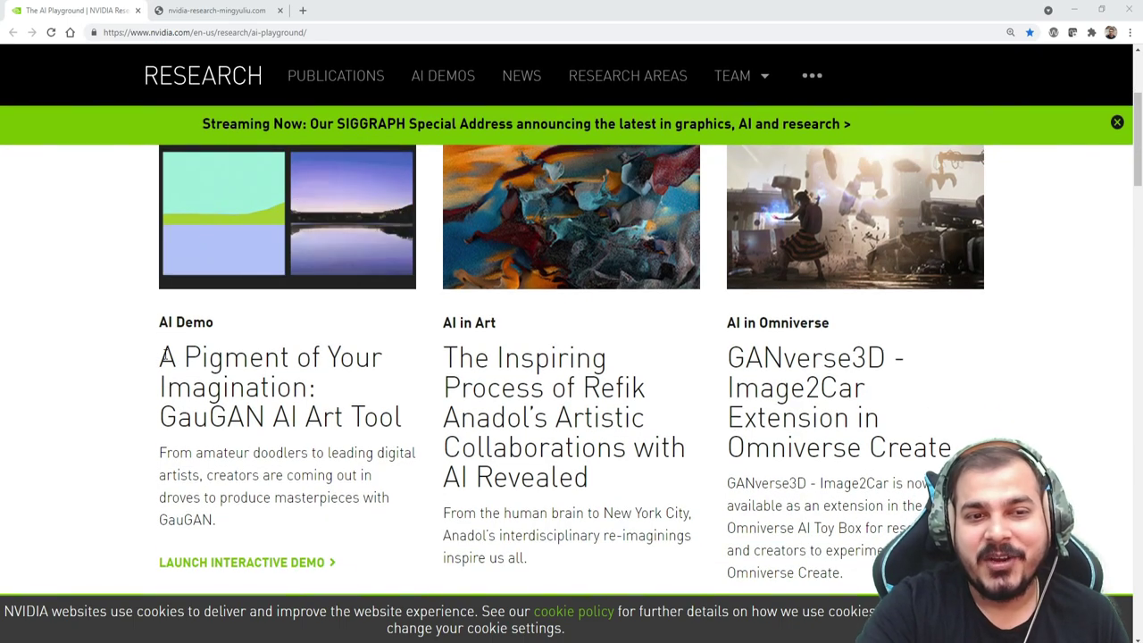
drag(161, 357, 349, 390)
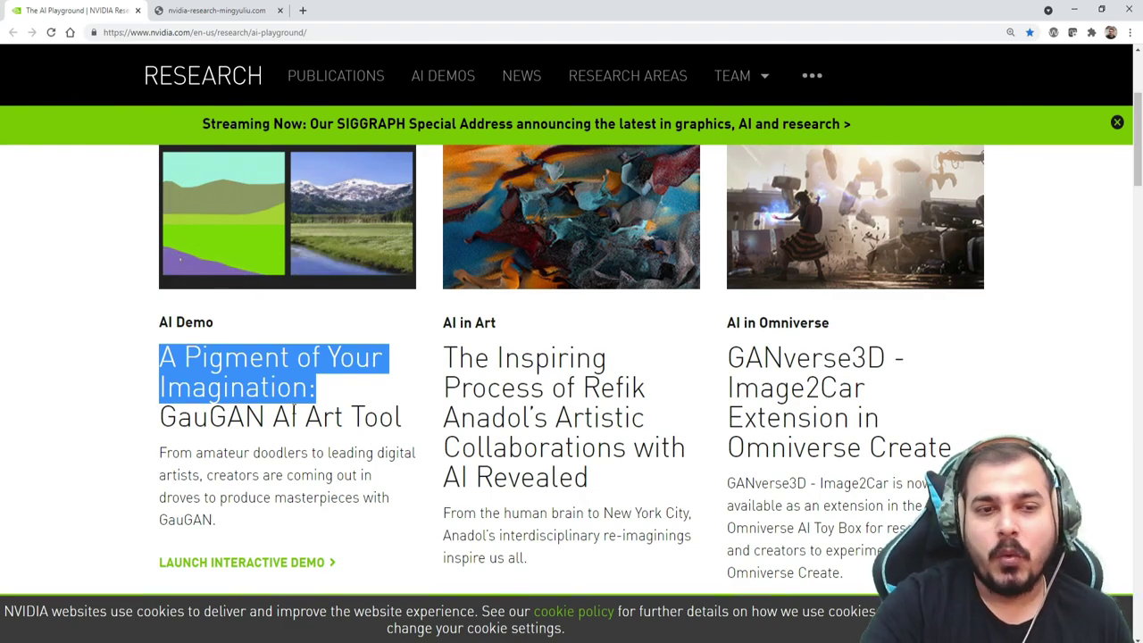
scroll(386, 390, up, 3)
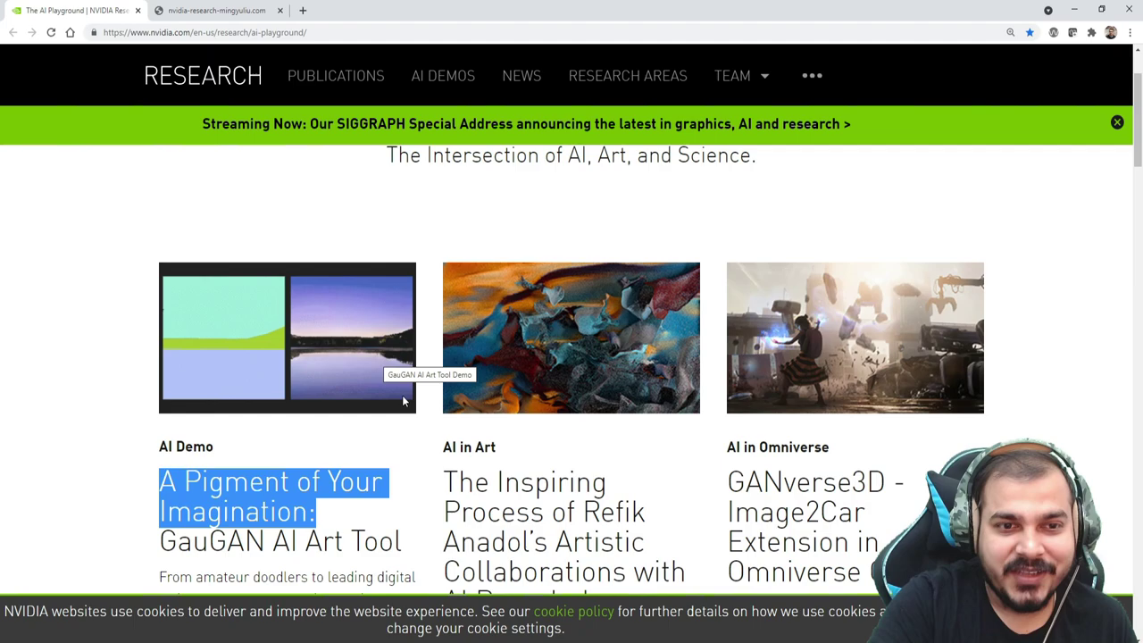
scroll(233, 379, down, 1)
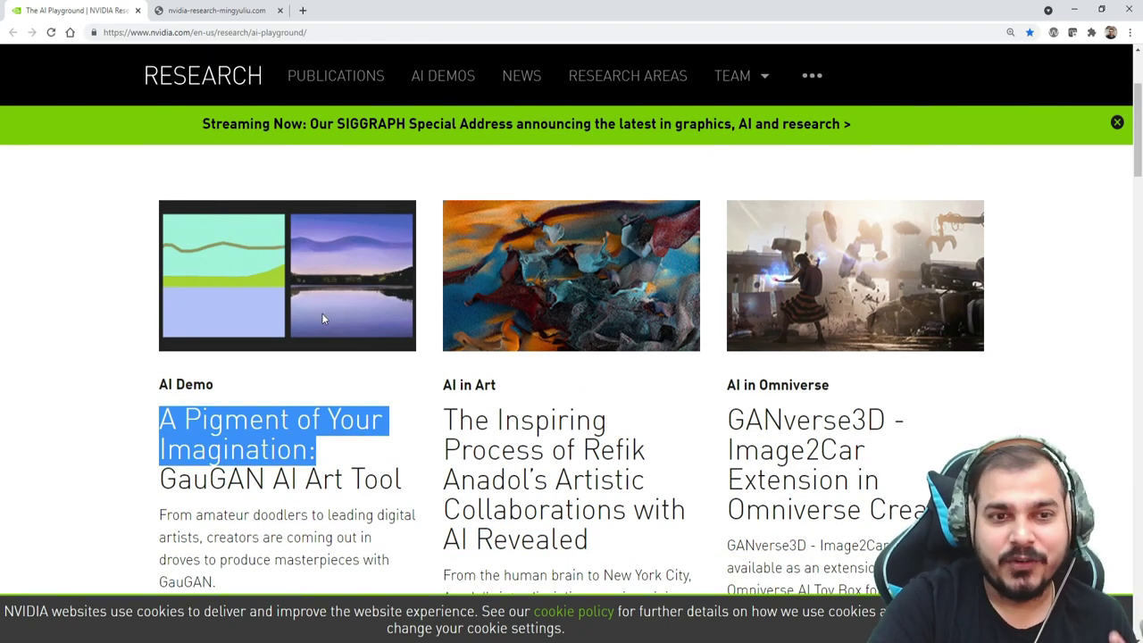
scroll(321, 313, down, 3)
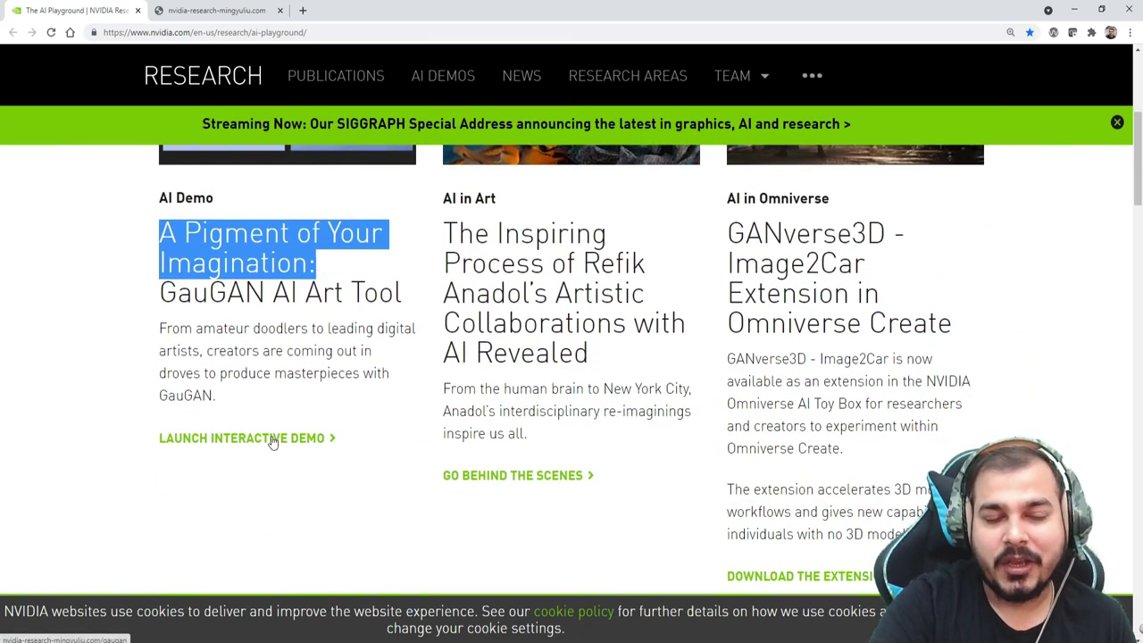
Switch to the GauGAN demo tab and scroll through its terms and hotkeys and back up.
click(270, 440)
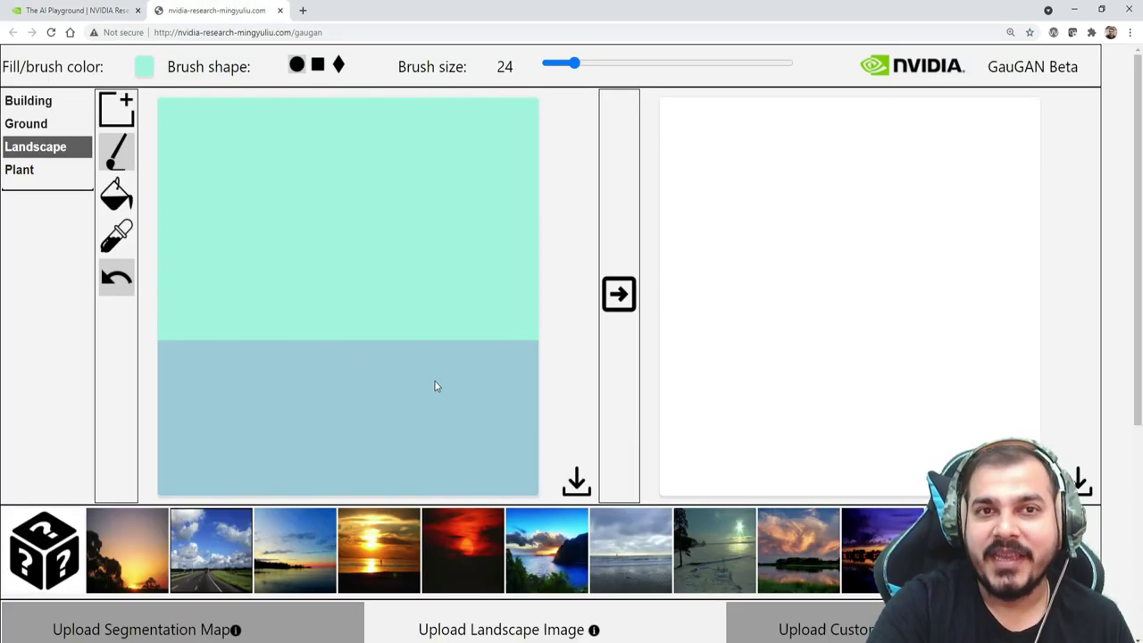
scroll(436, 386, down, 4)
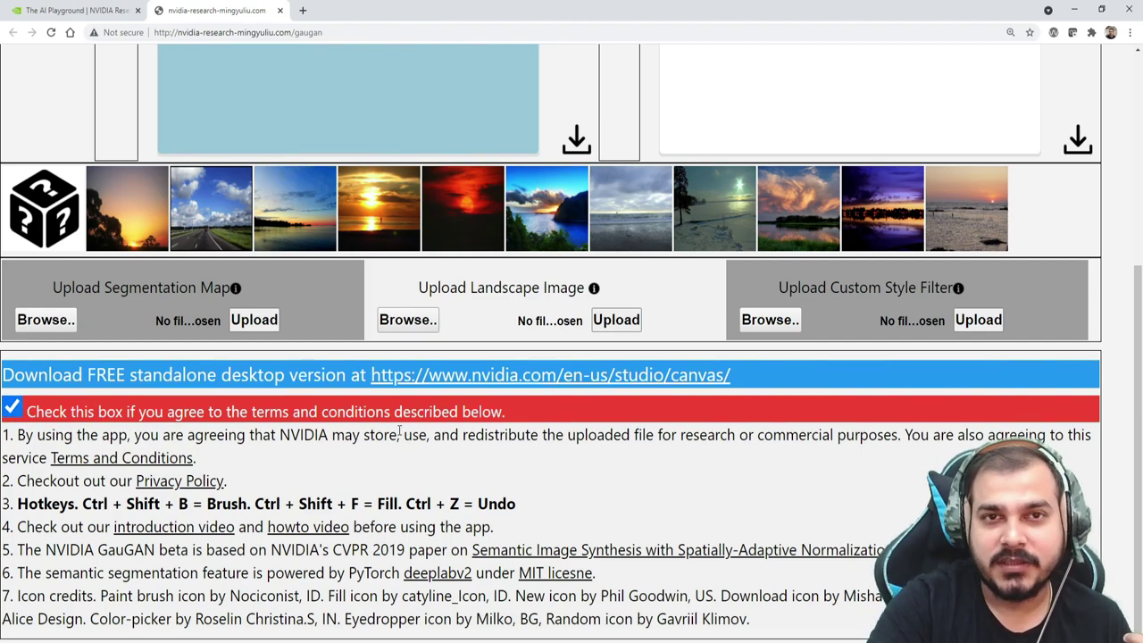
scroll(477, 429, up, 4)
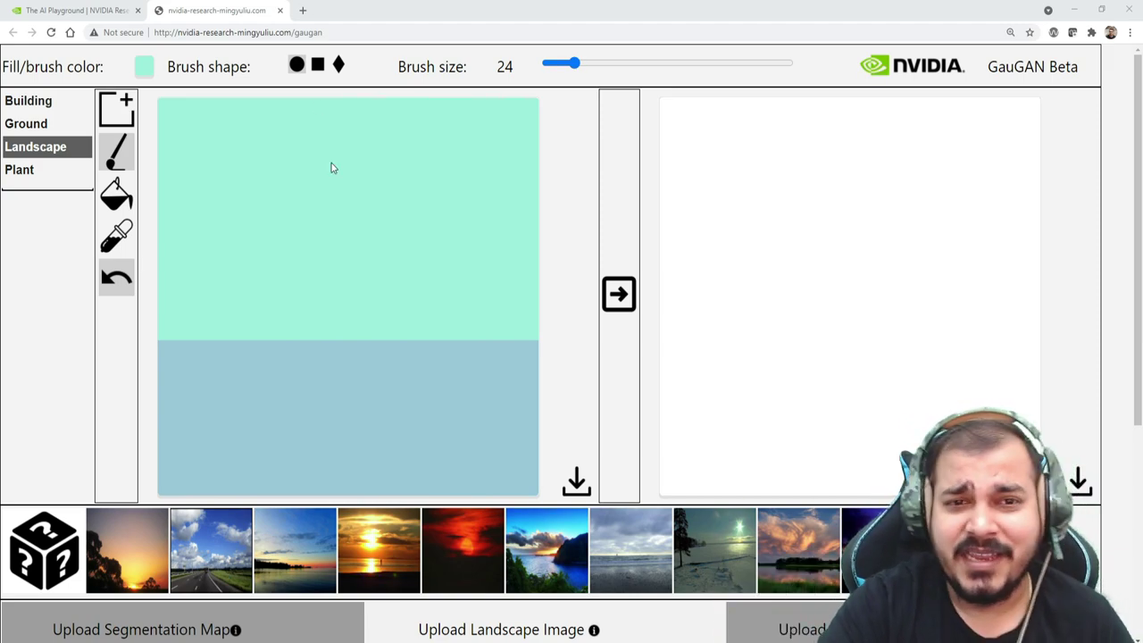
Browse the Ground and Landscape labels, then render the default sketch four times for variations.
click(26, 123)
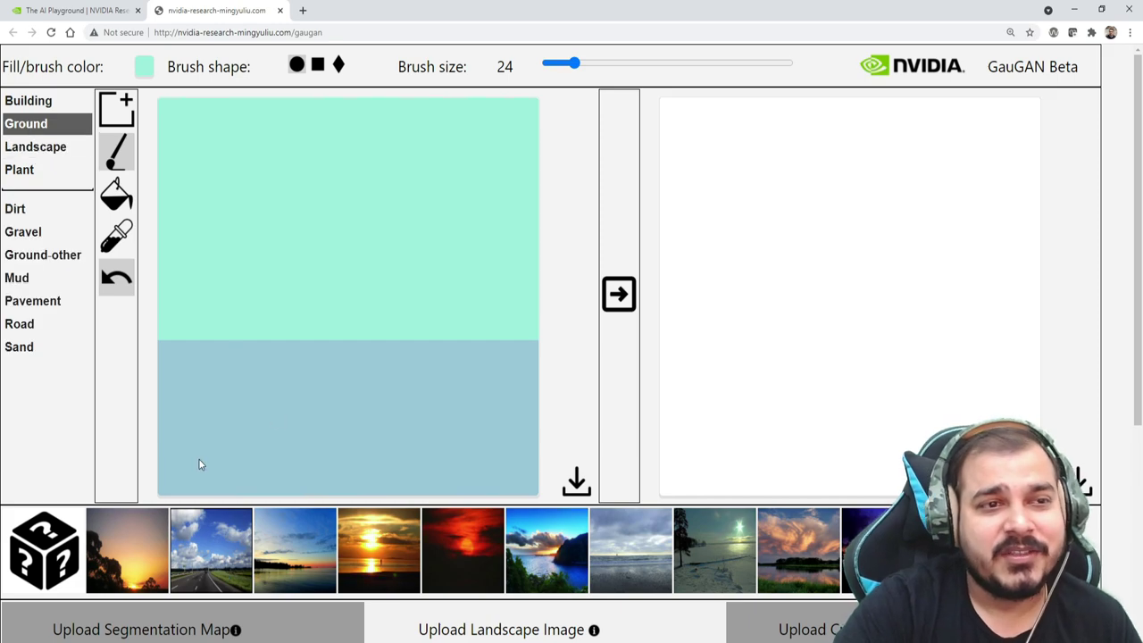
click(27, 147)
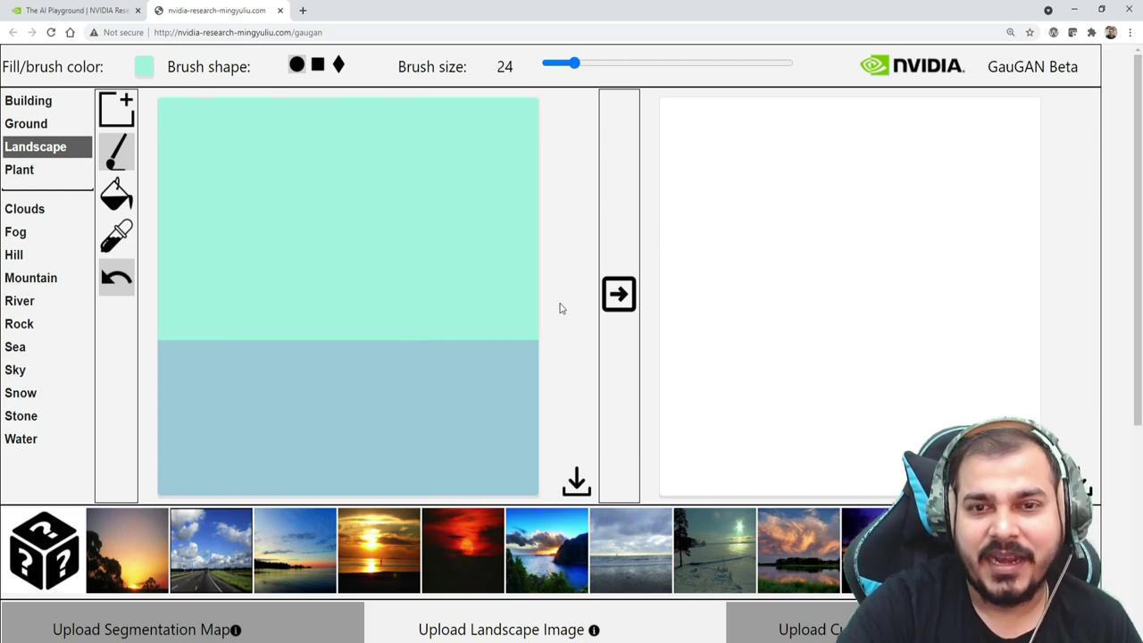
click(626, 312)
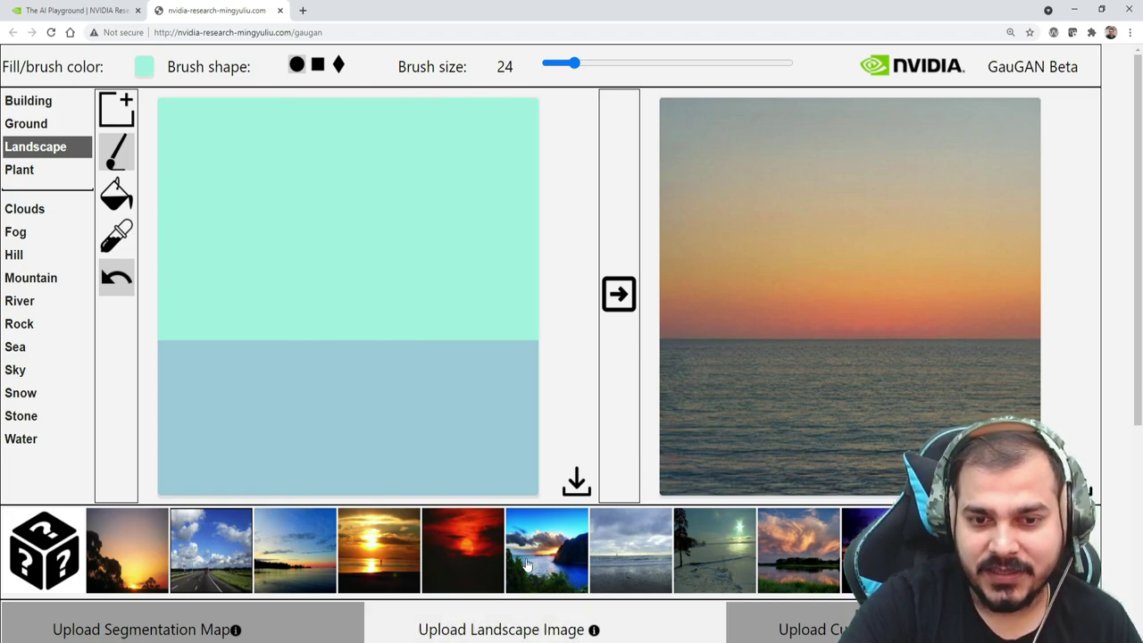
click(619, 293)
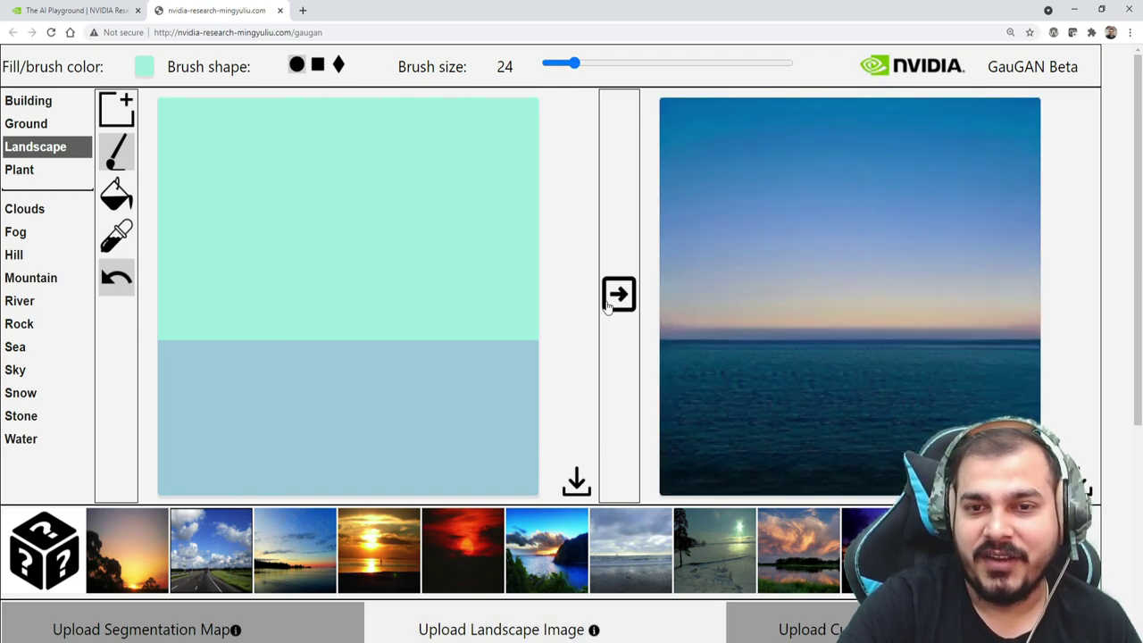
click(622, 298)
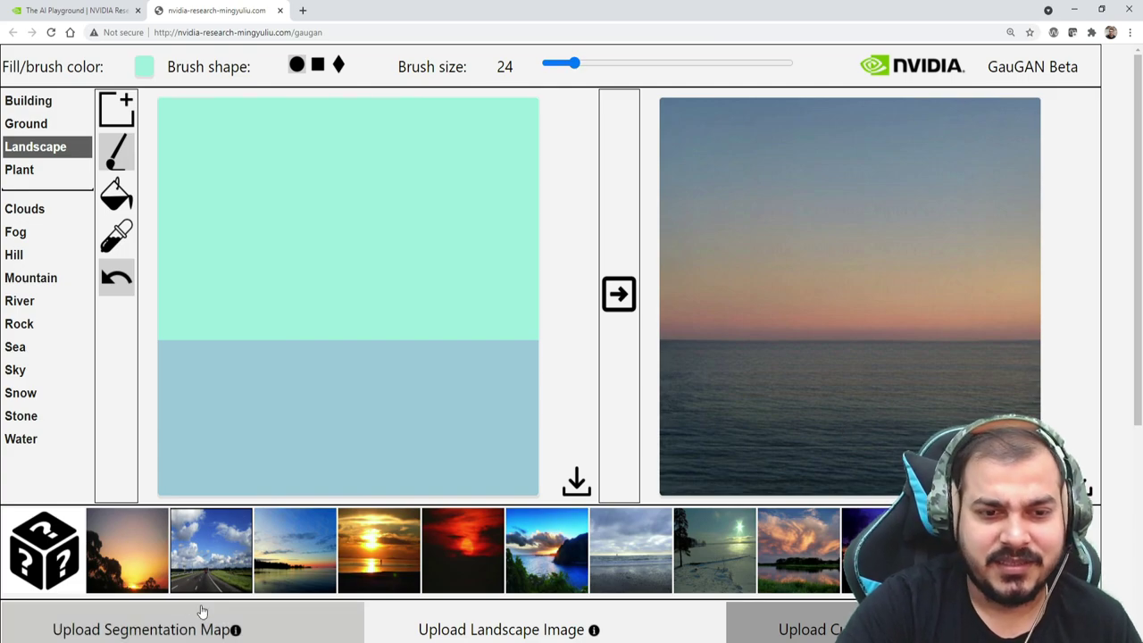
click(618, 299)
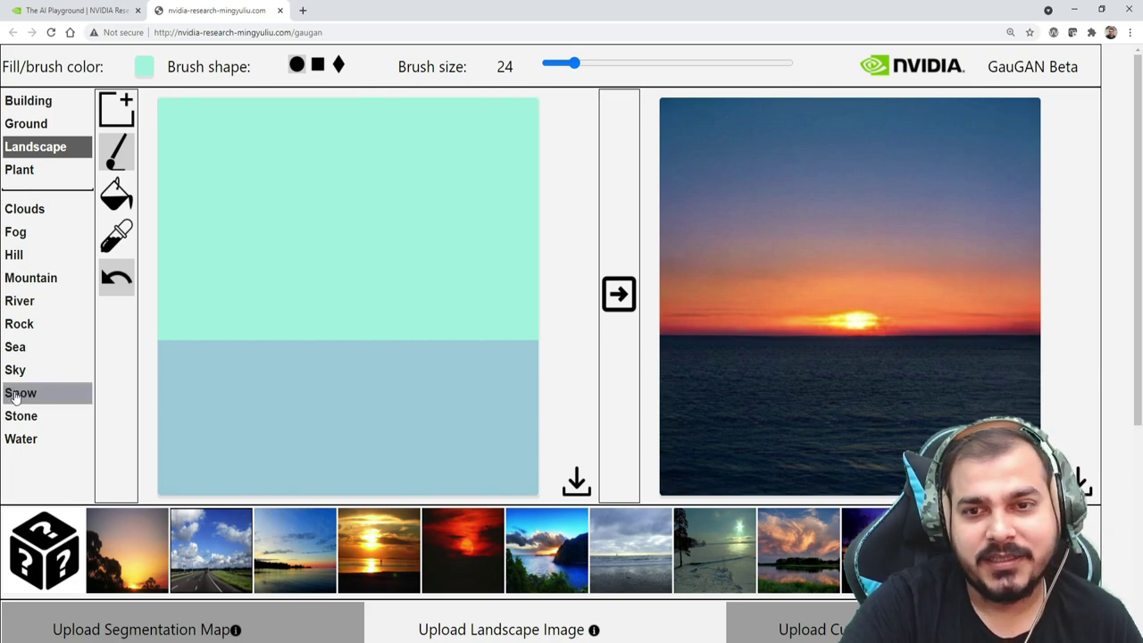
Browse the label categories and pick Plant > Grass as the paint label.
click(17, 124)
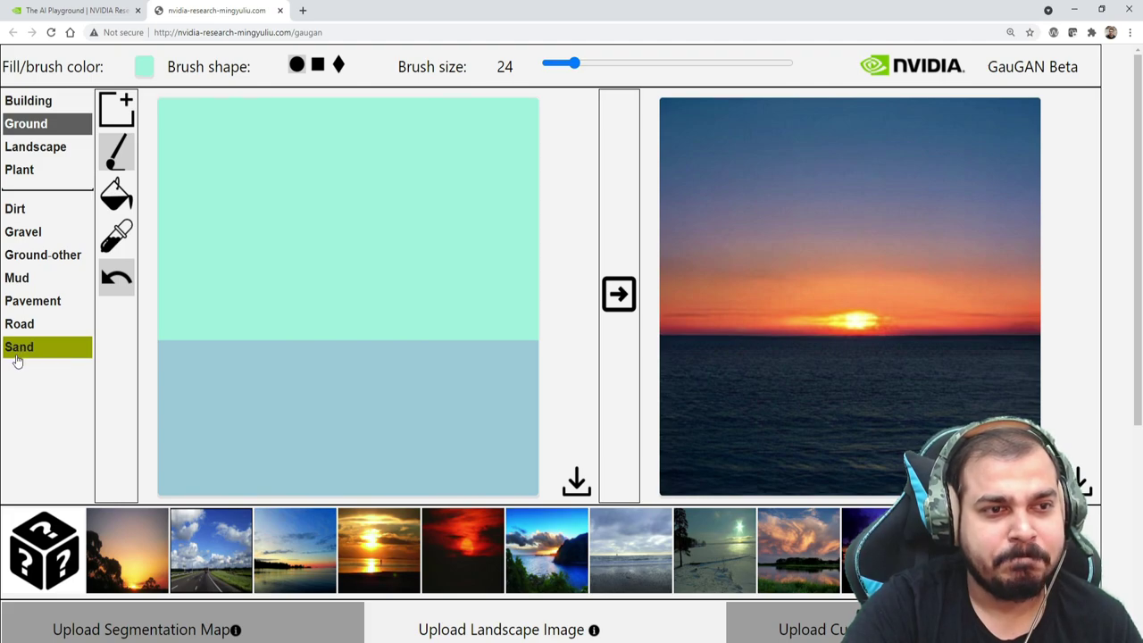
click(43, 105)
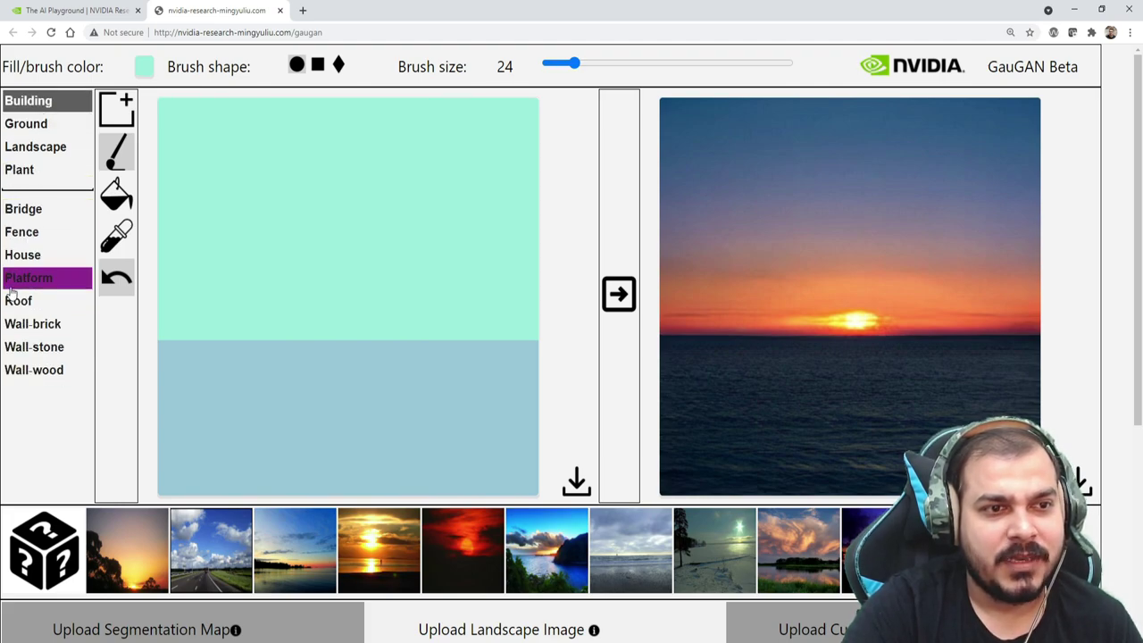
click(41, 147)
click(38, 171)
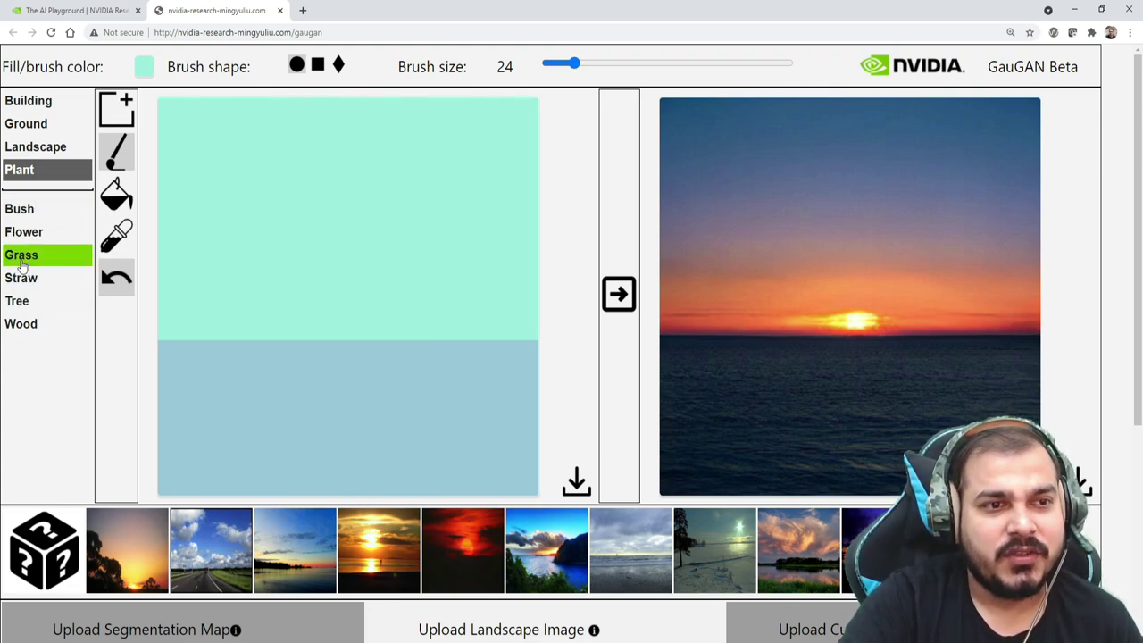
click(67, 255)
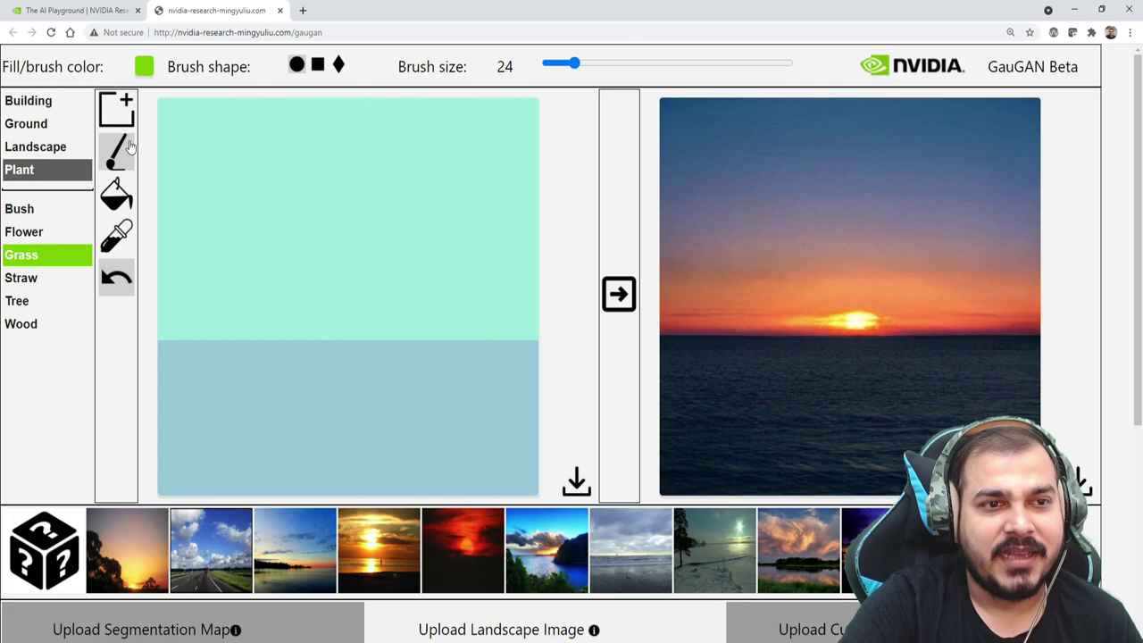
Bucket-fill the lower sea area with grass and render the field twice.
click(120, 206)
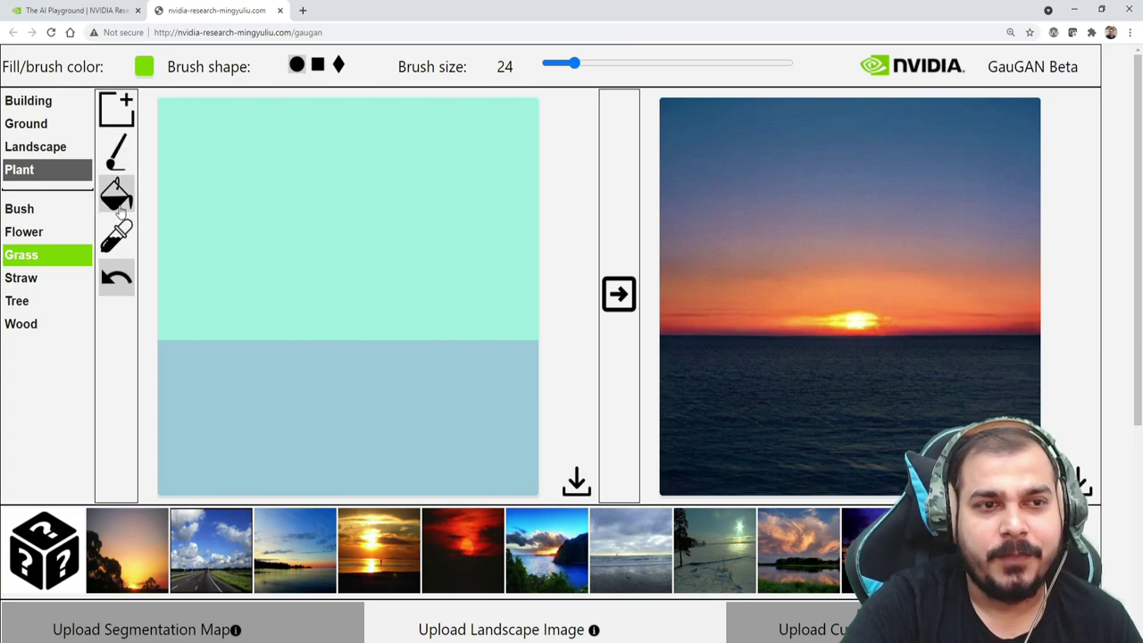
click(295, 432)
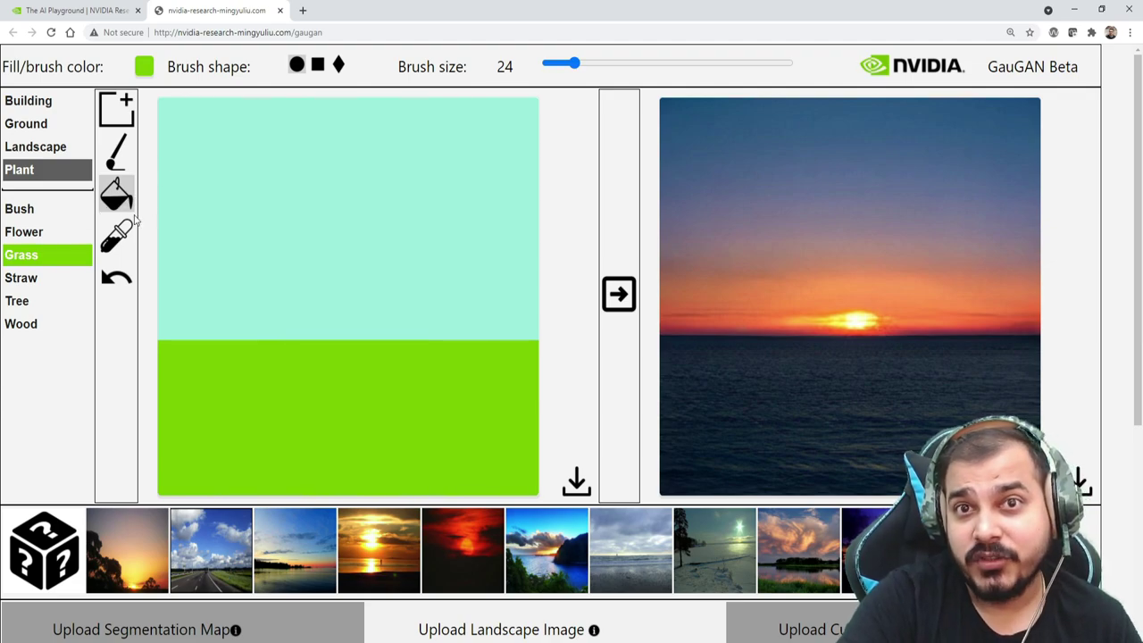
click(628, 294)
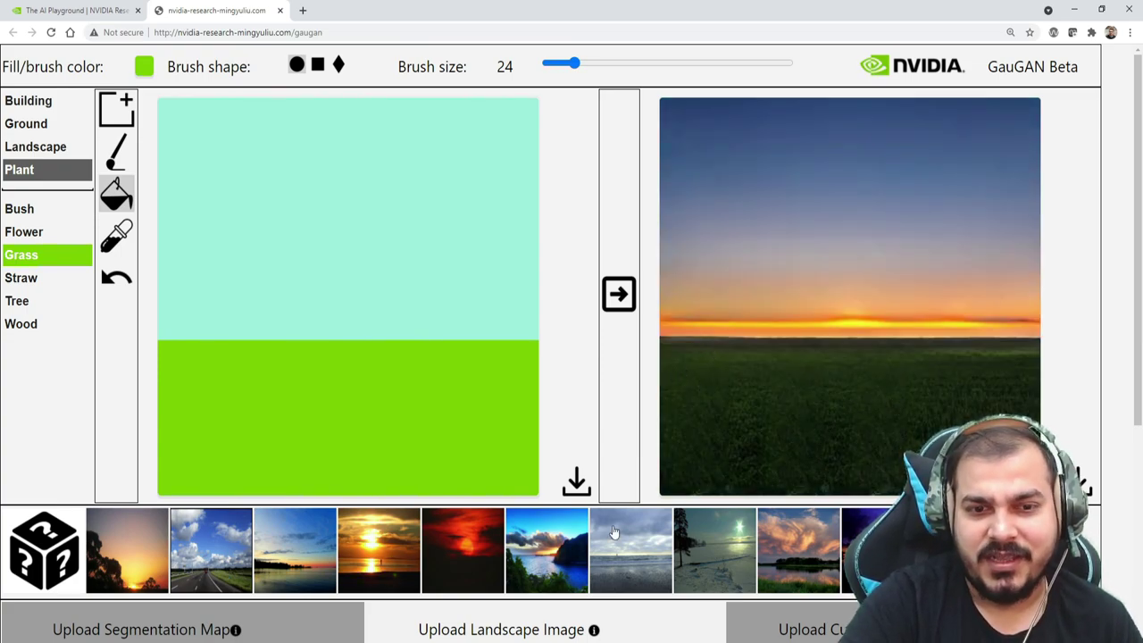
click(621, 302)
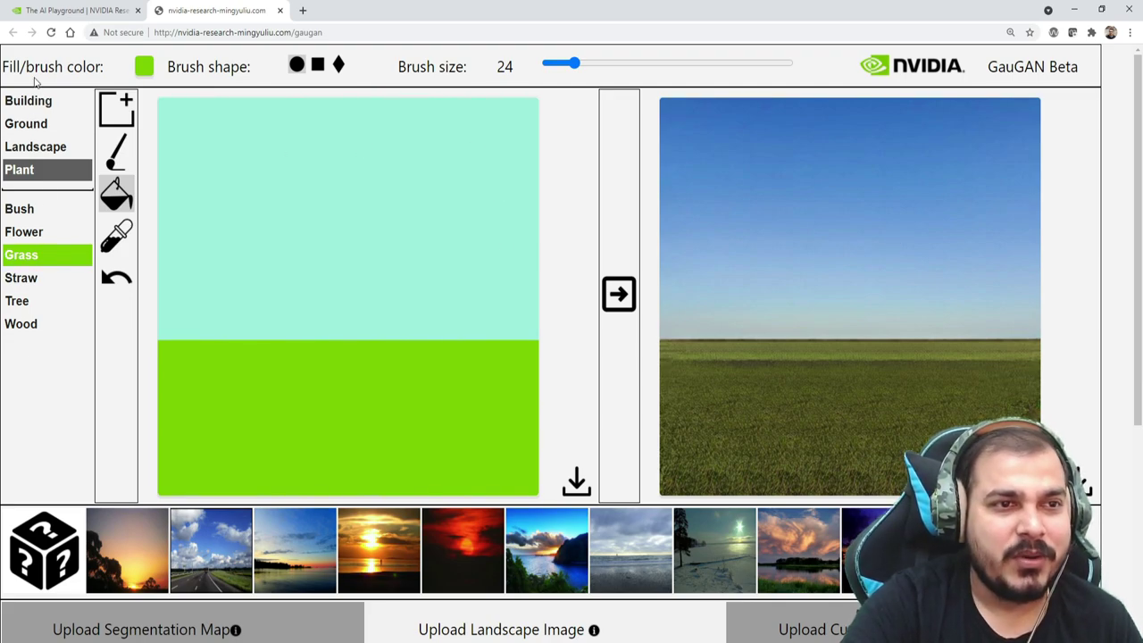
Pick Landscape > Mountain, undo an accidental sky fill, and switch to the freehand brush.
click(24, 148)
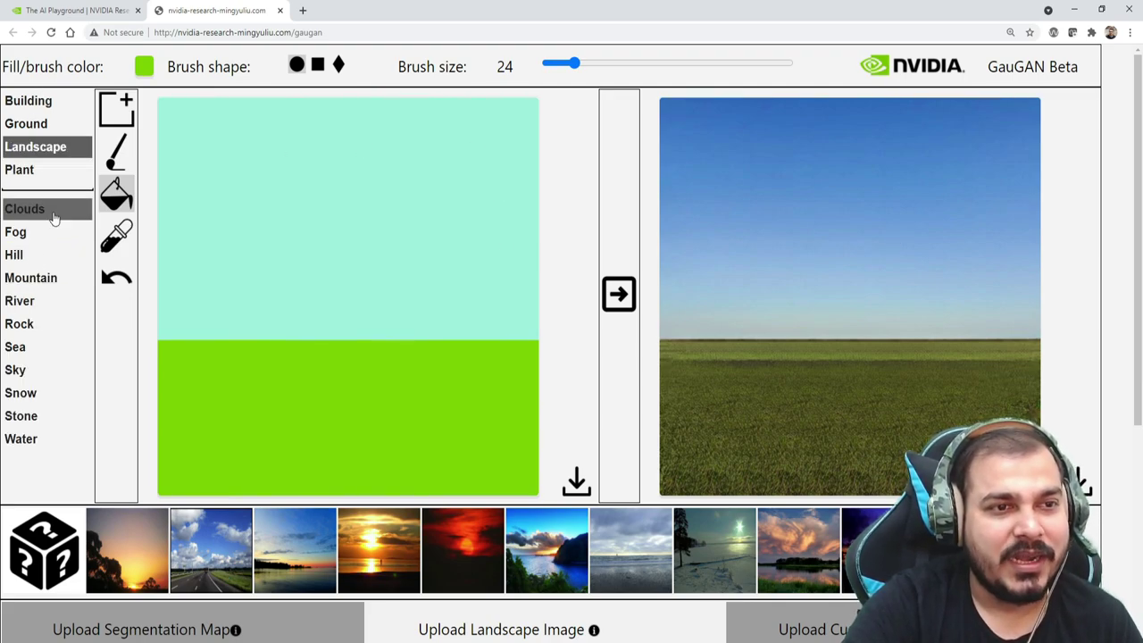
click(19, 282)
click(164, 193)
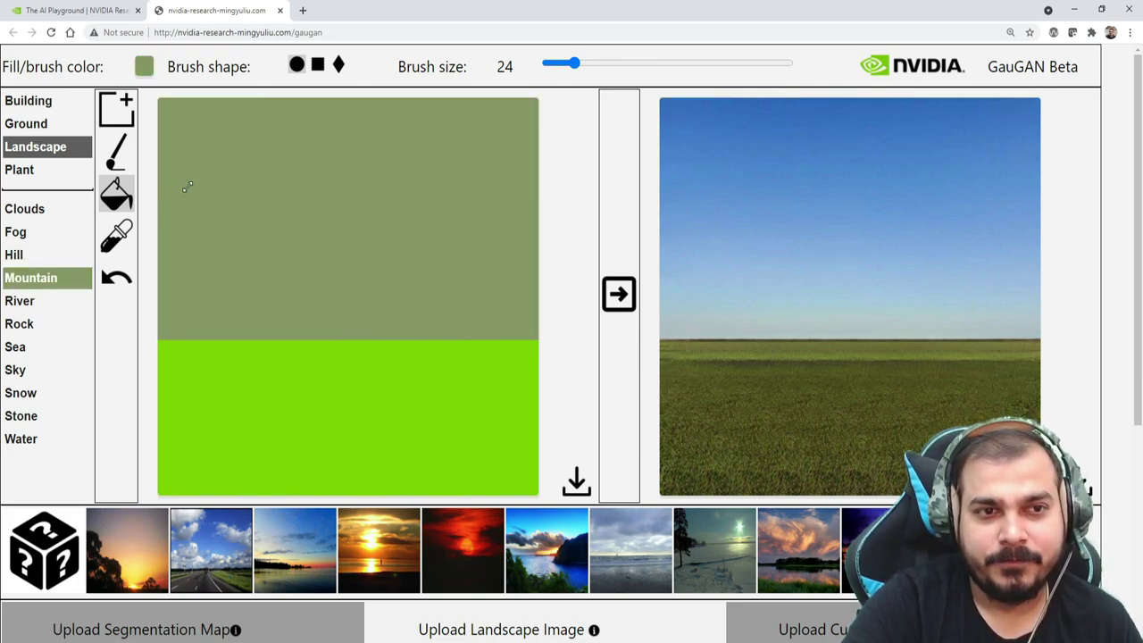
key(ctrl+z)
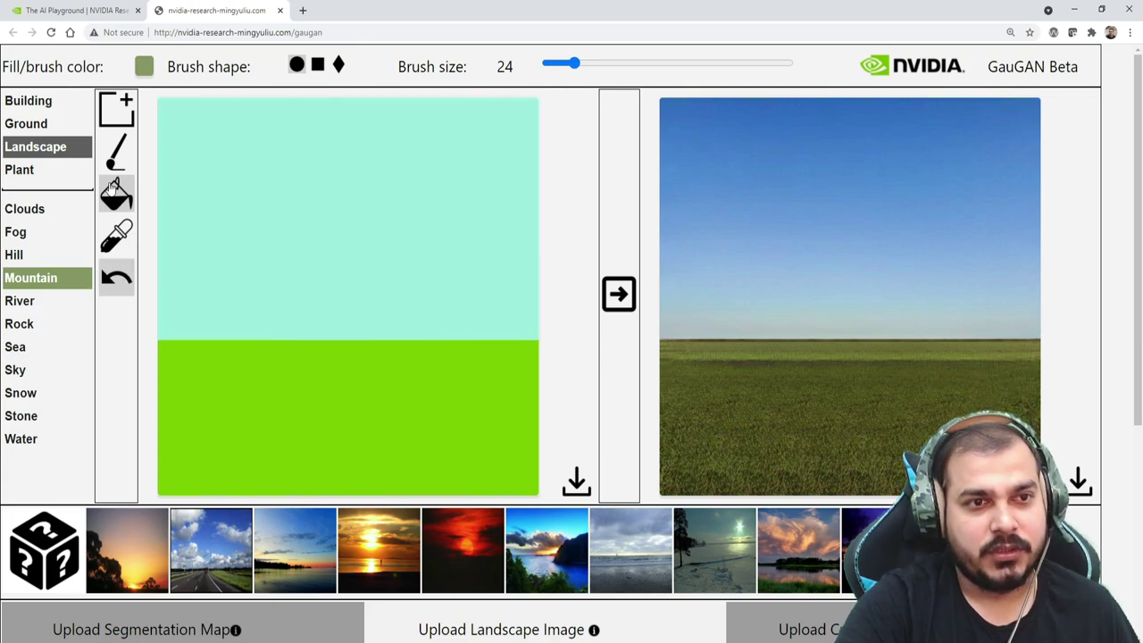
click(116, 151)
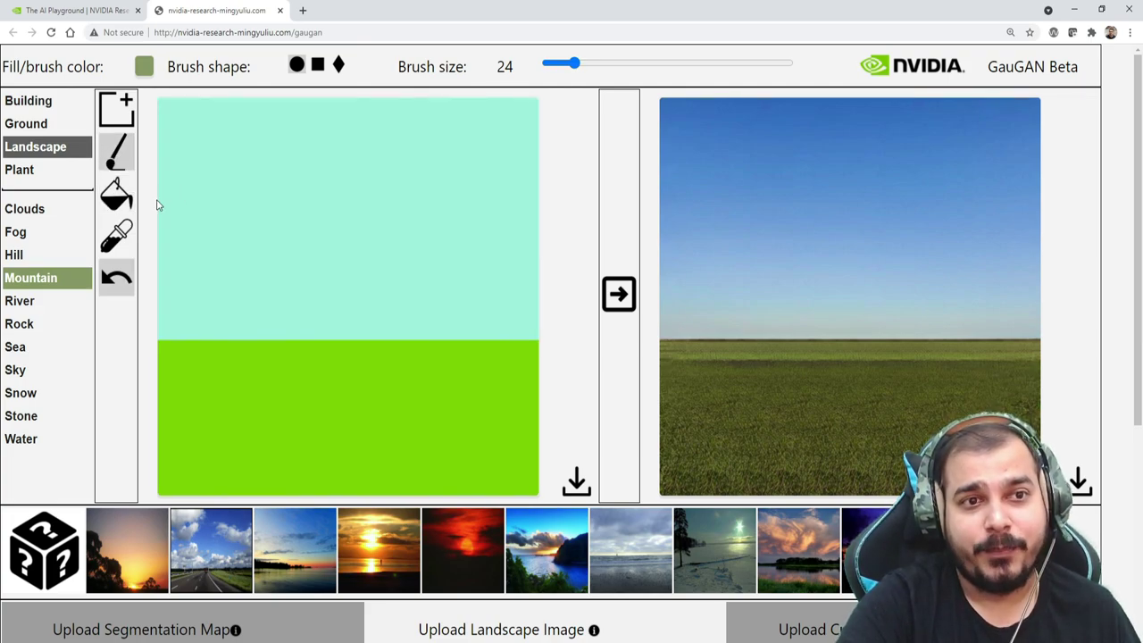
Brush a mountain band from the ridge down over the lower sky gap and render snowy peaks.
mouse_move(159, 200)
mouse_down()
mouse_move(242, 160)
mouse_move(336, 186)
mouse_move(389, 155)
mouse_move(449, 204)
mouse_up()
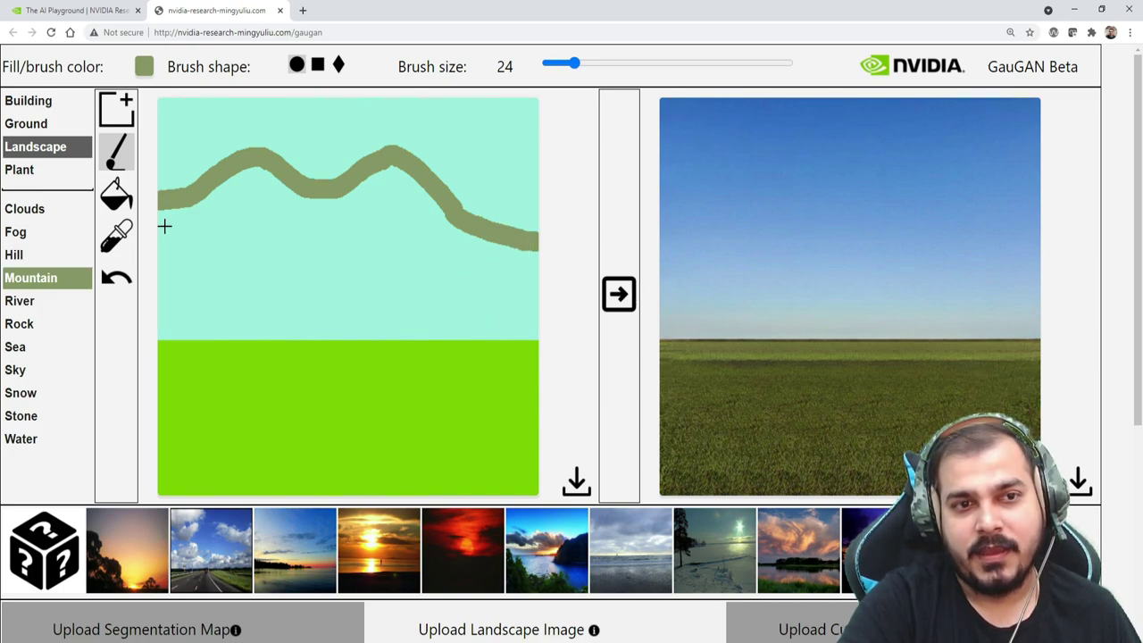
mouse_move(216, 192)
mouse_down()
mouse_move(256, 173)
mouse_move(258, 203)
mouse_move(255, 188)
mouse_move(340, 201)
mouse_move(399, 170)
mouse_move(396, 207)
mouse_move(423, 216)
mouse_move(387, 189)
mouse_move(407, 196)
mouse_move(247, 245)
mouse_move(335, 232)
mouse_move(241, 239)
mouse_move(184, 213)
mouse_move(217, 229)
mouse_up()
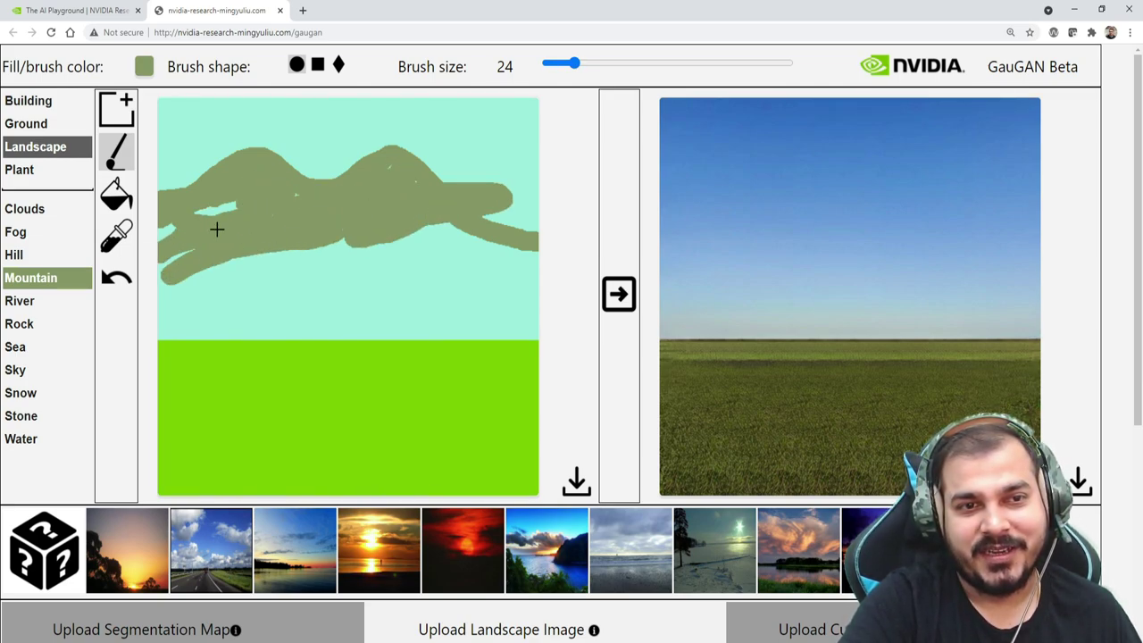
mouse_move(295, 226)
mouse_down()
mouse_move(431, 215)
mouse_move(423, 225)
mouse_move(506, 276)
mouse_move(479, 314)
mouse_move(509, 320)
mouse_move(488, 335)
mouse_move(154, 357)
mouse_move(259, 318)
mouse_move(122, 315)
mouse_move(179, 289)
mouse_move(455, 267)
mouse_move(370, 248)
mouse_move(523, 262)
mouse_up()
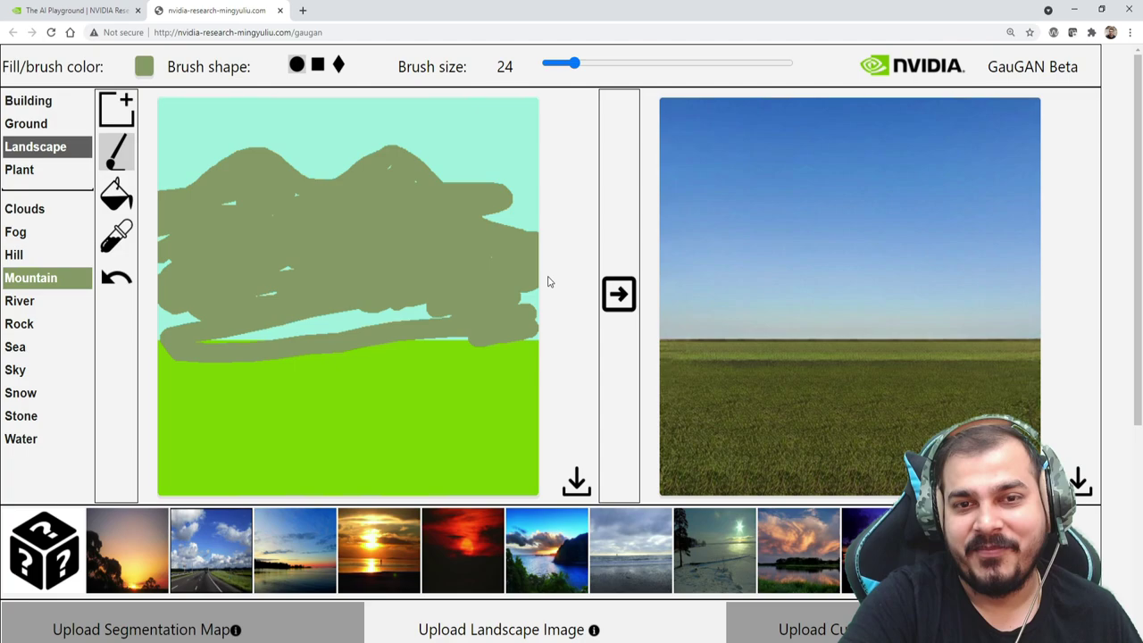
drag(524, 302, 117, 337)
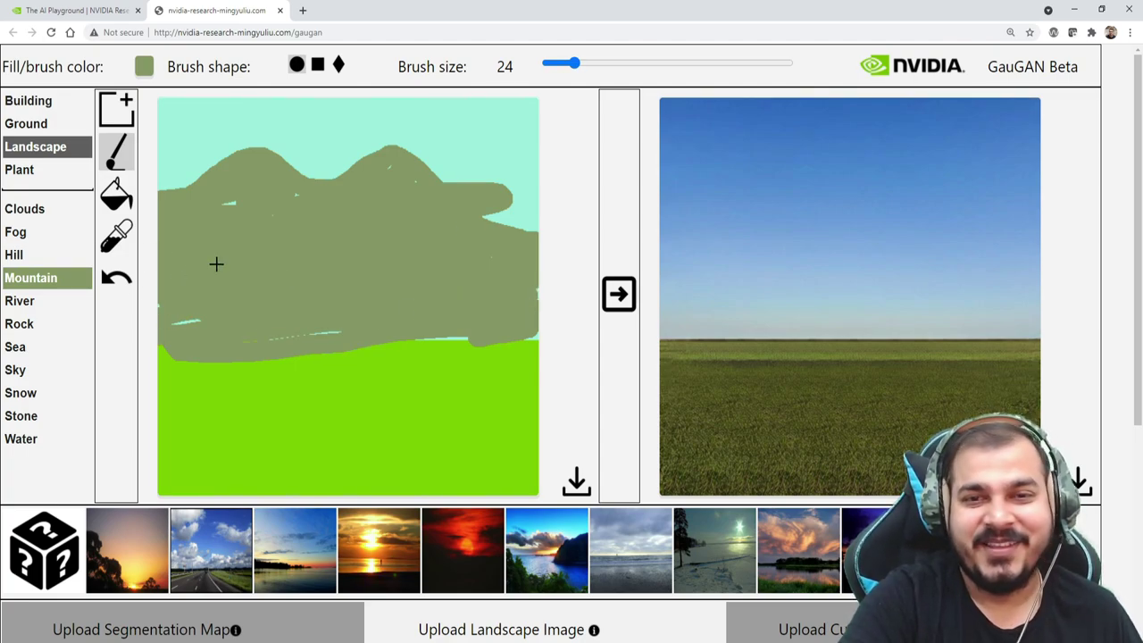
click(619, 297)
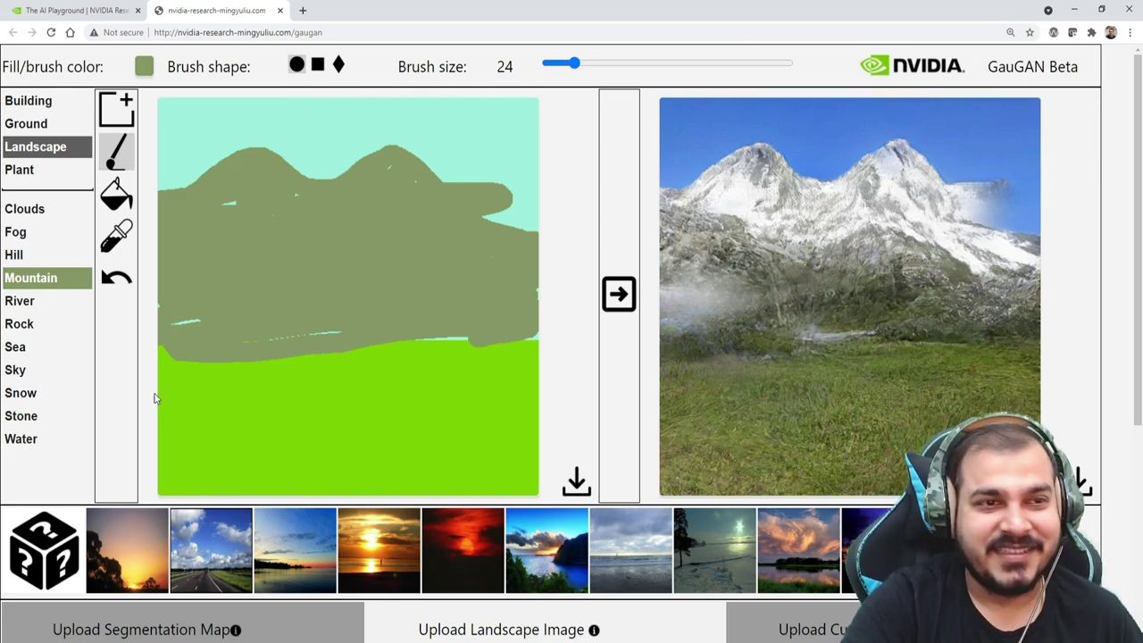
click(26, 306)
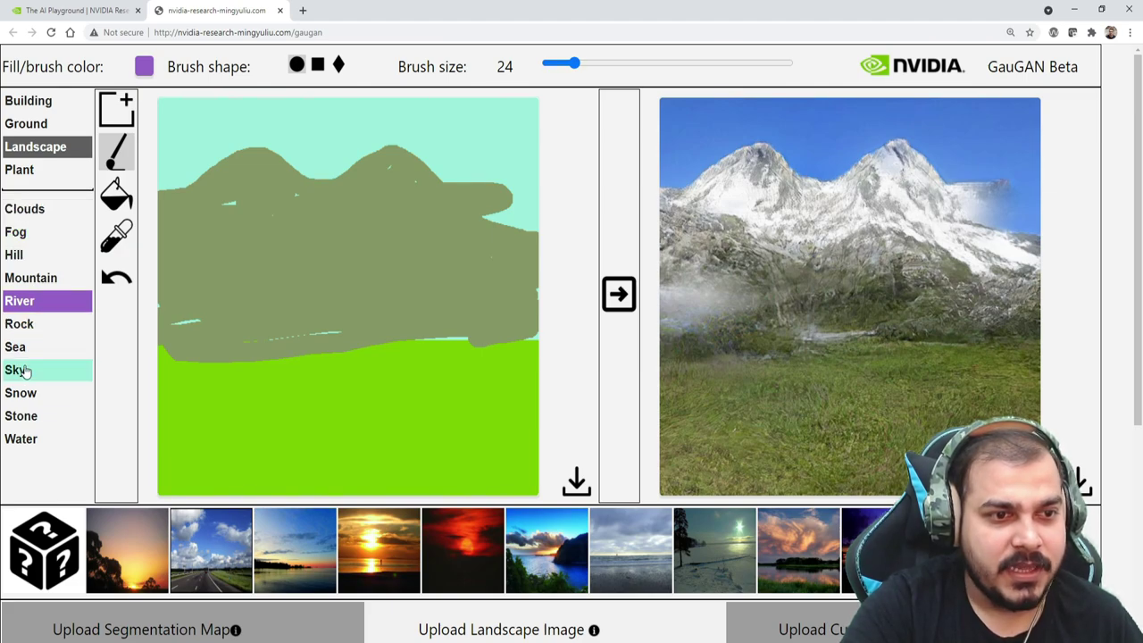
Select Landscape > Water and brush a vertical waterfall between the peaks and a horizontal lake.
click(29, 124)
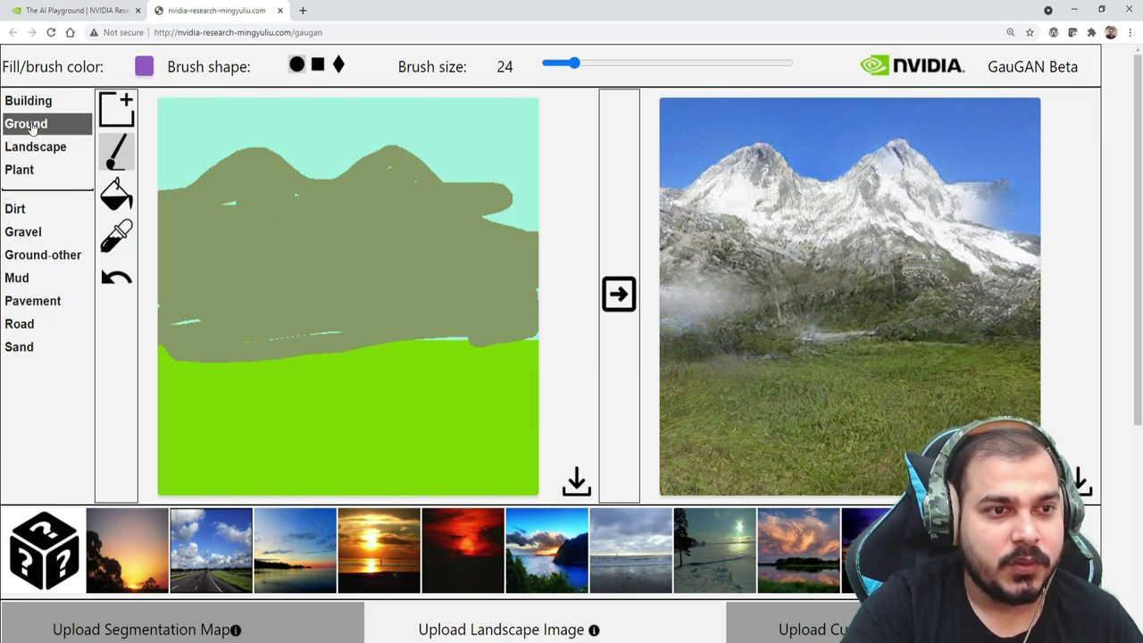
click(40, 101)
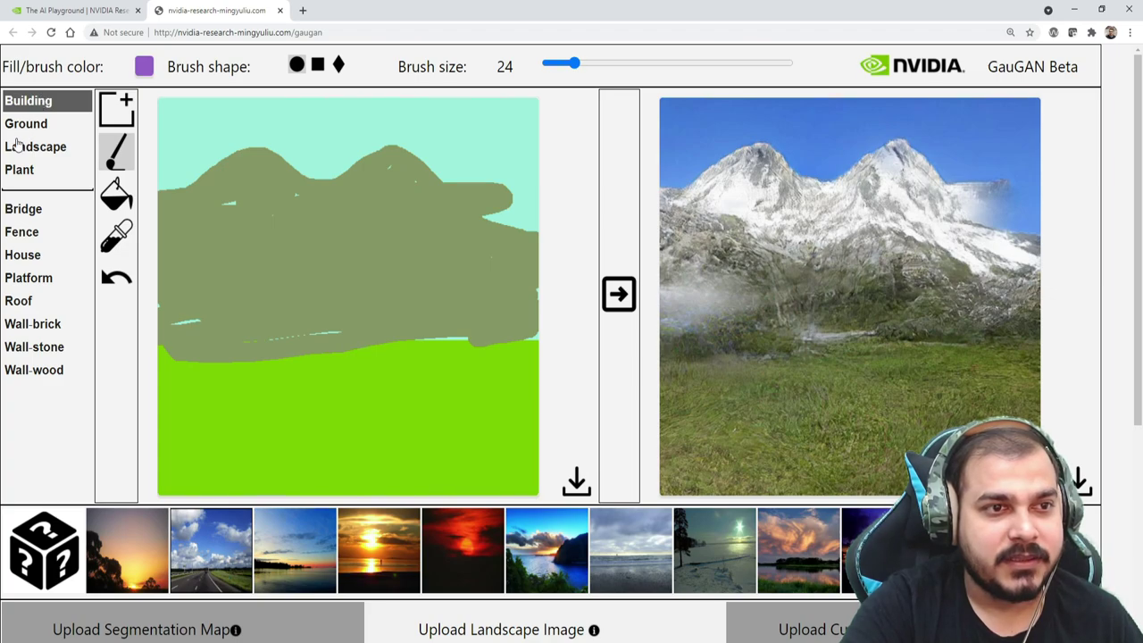
click(24, 123)
click(40, 148)
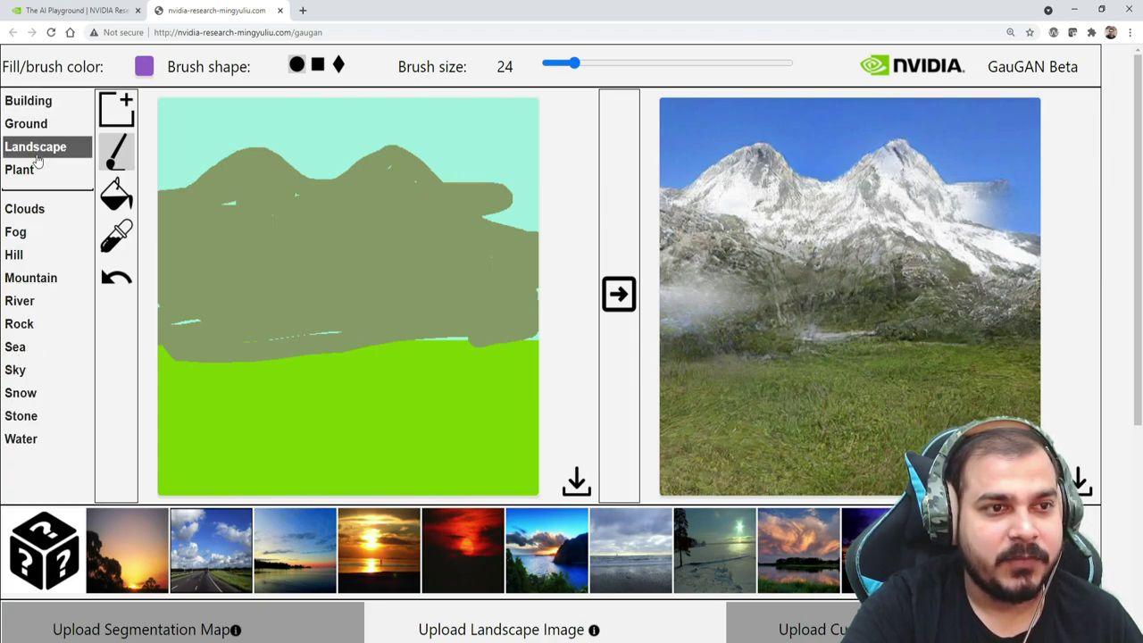
click(20, 440)
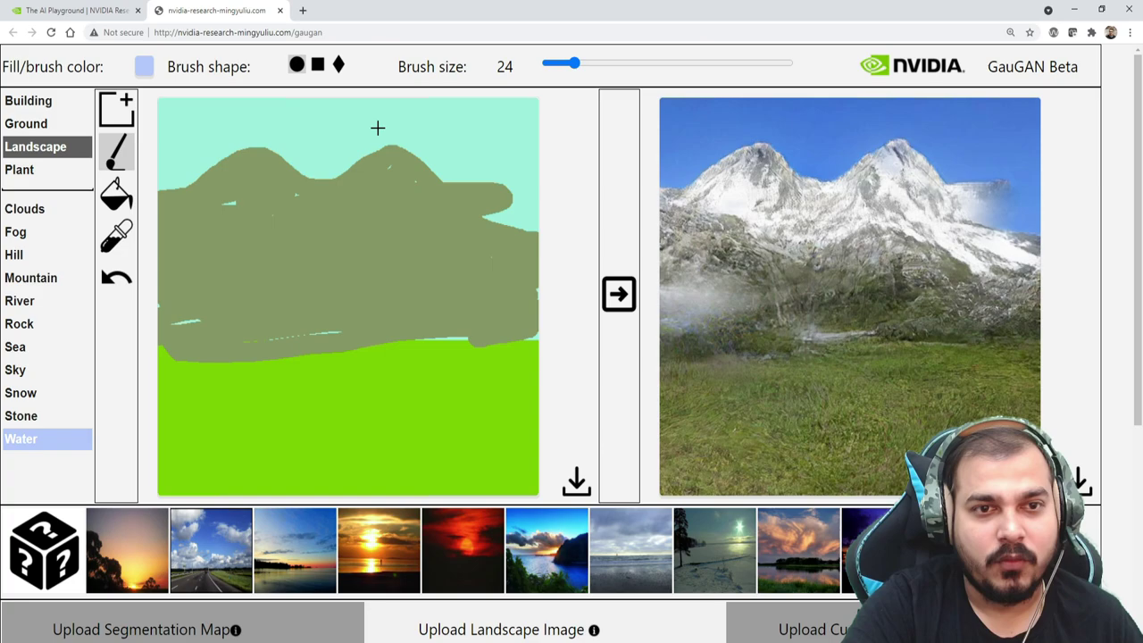
mouse_move(311, 182)
mouse_down()
mouse_move(322, 236)
mouse_move(323, 343)
mouse_up()
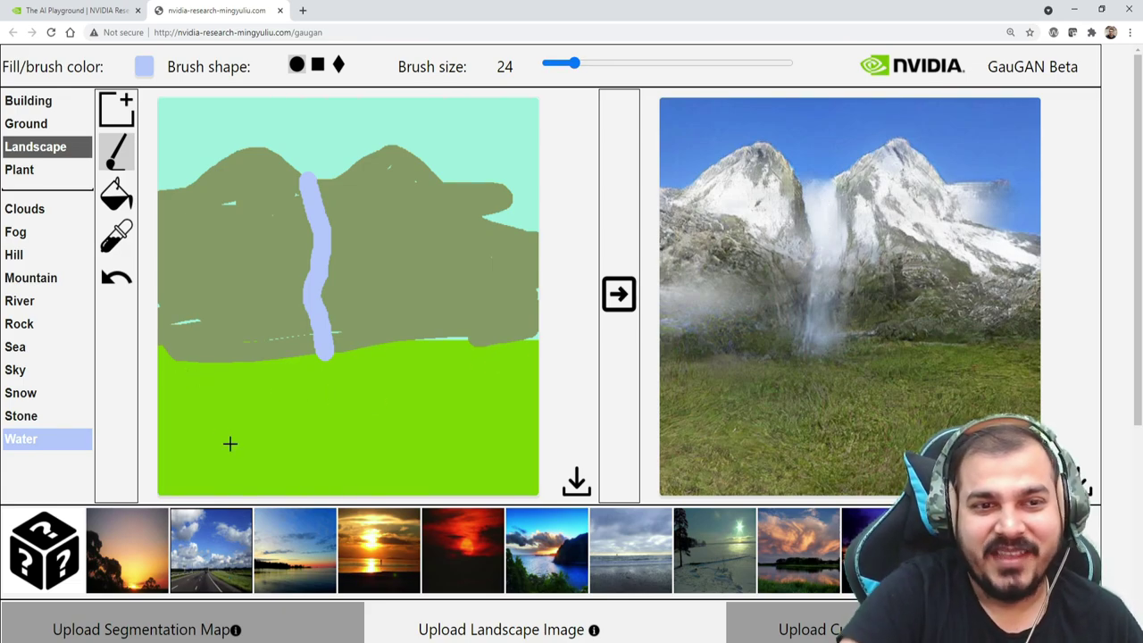
mouse_move(160, 361)
mouse_down()
mouse_move(342, 357)
mouse_move(436, 333)
mouse_move(472, 355)
mouse_move(540, 355)
mouse_move(457, 372)
mouse_move(192, 379)
mouse_move(487, 357)
mouse_up()
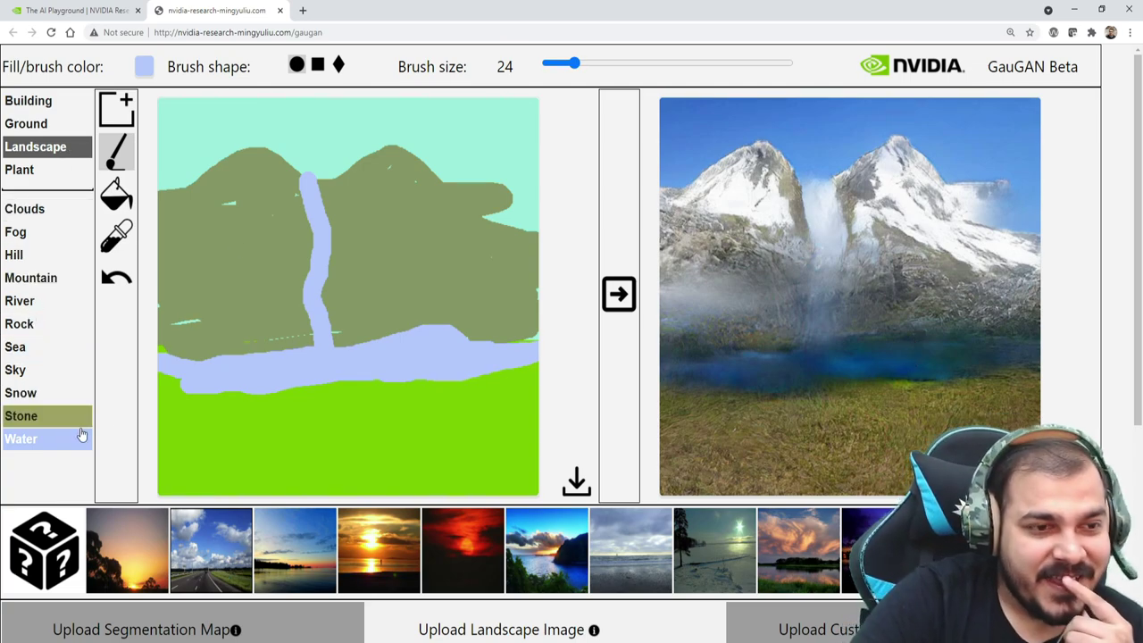
Brush Snow patches on both mountains, render them, then undo the left mountain's snow stroke.
click(21, 397)
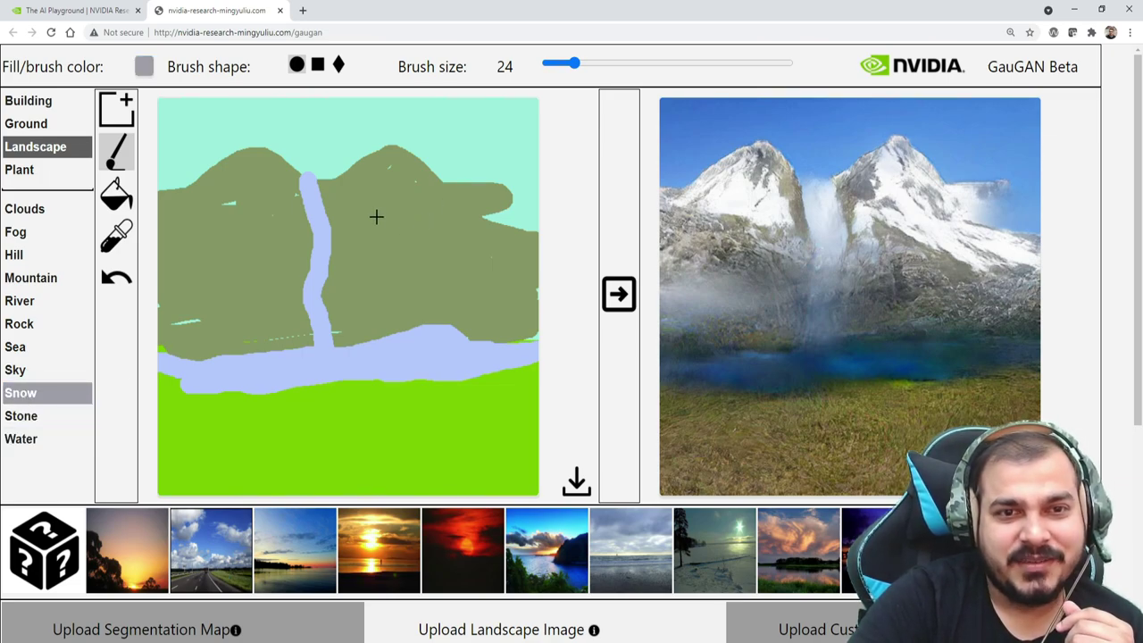
drag(376, 211, 451, 255)
drag(234, 215, 230, 290)
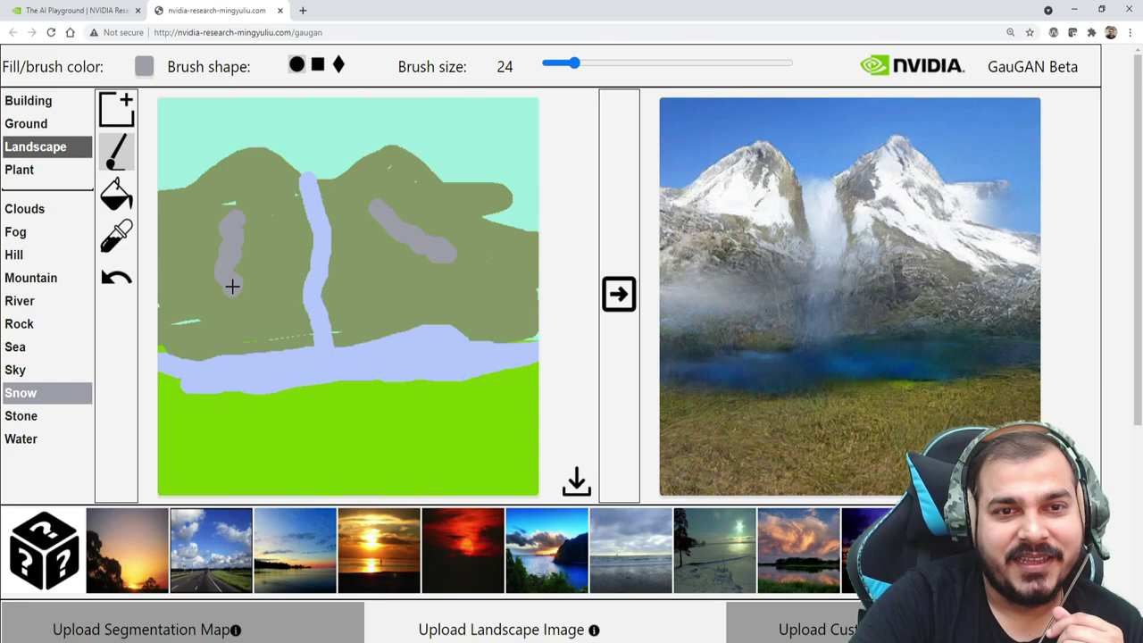
click(616, 293)
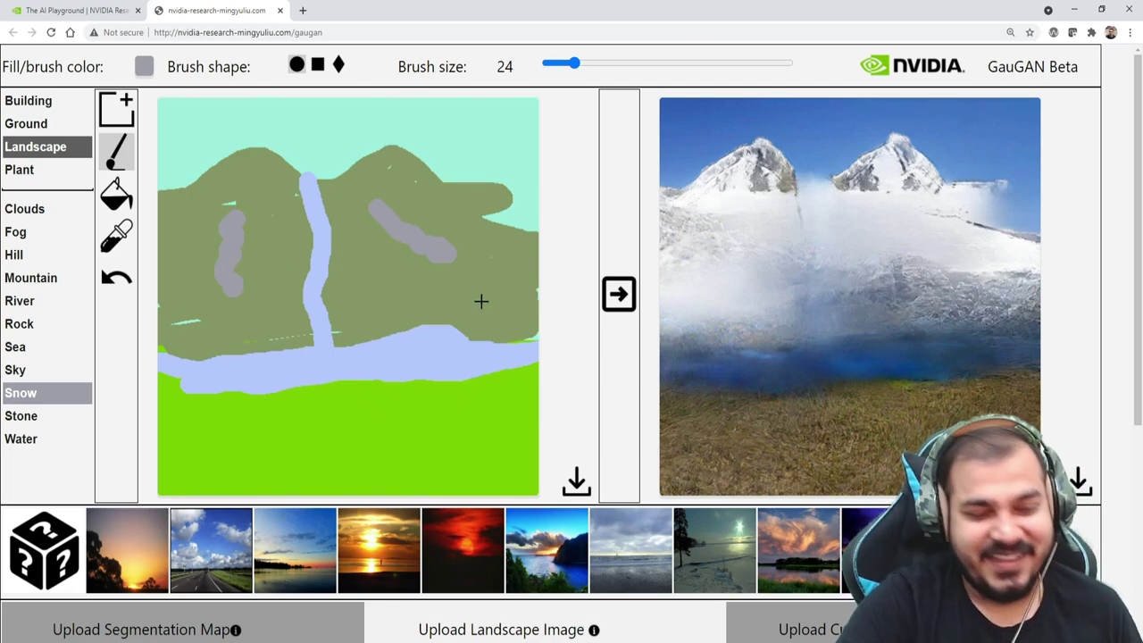
key(ctrl+z)
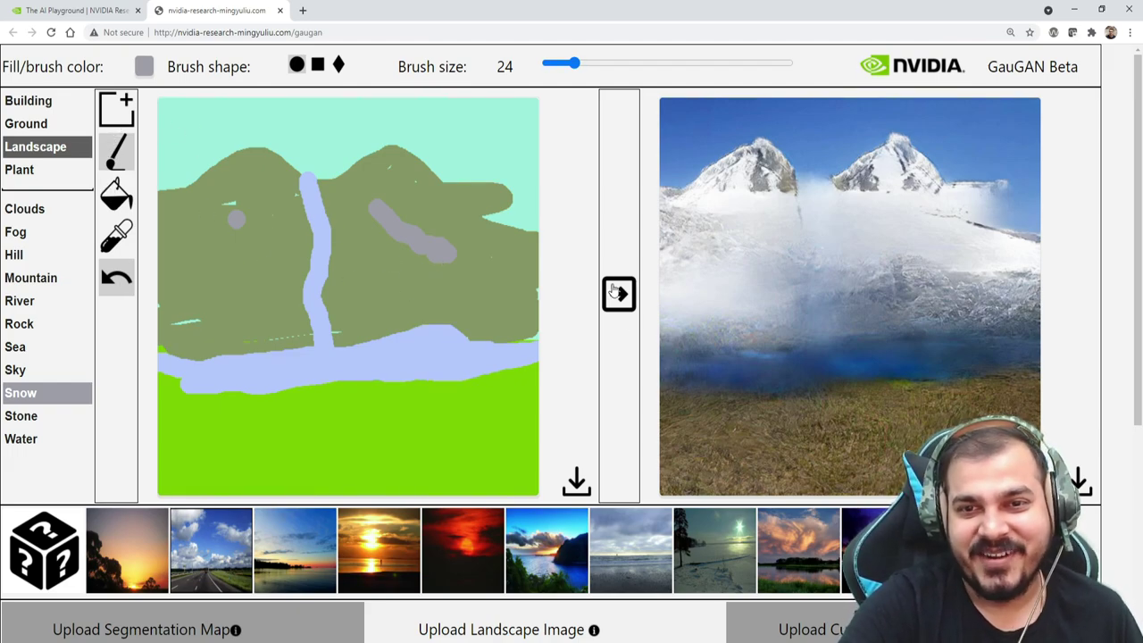
Paint Plant > Tree areas at the lower-left, lower-right and left lake edge, then render.
click(27, 98)
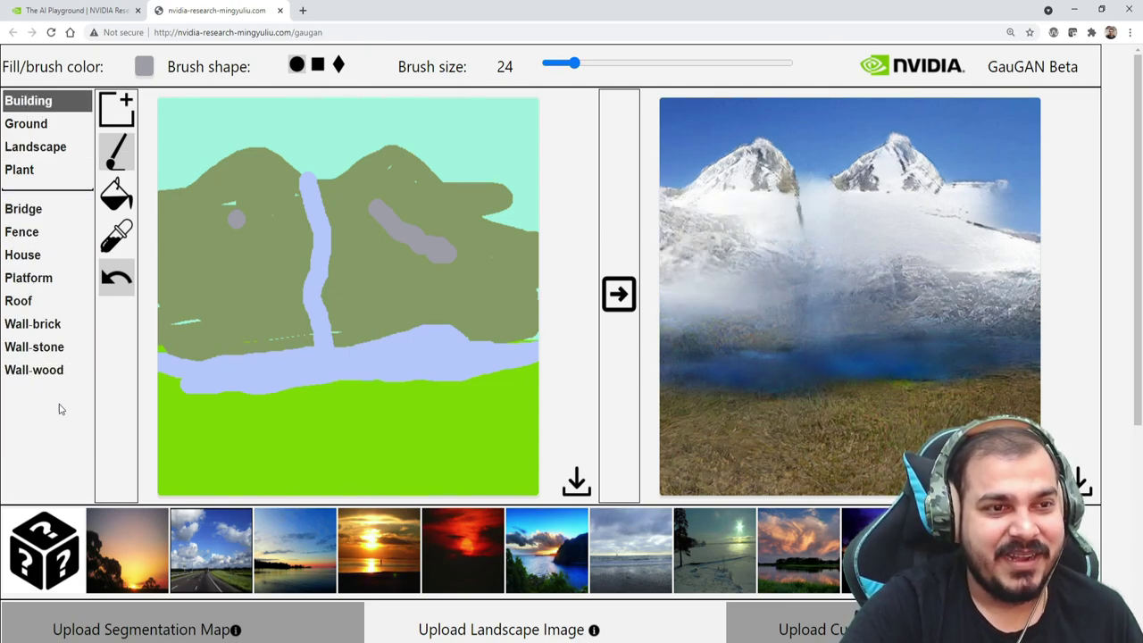
click(27, 169)
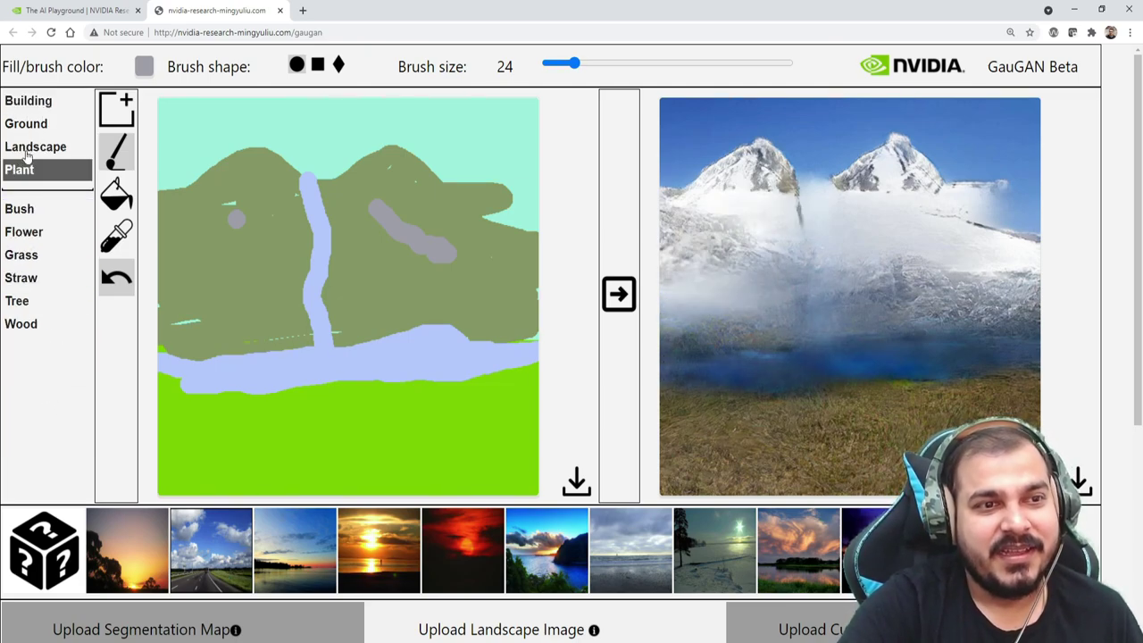
click(25, 306)
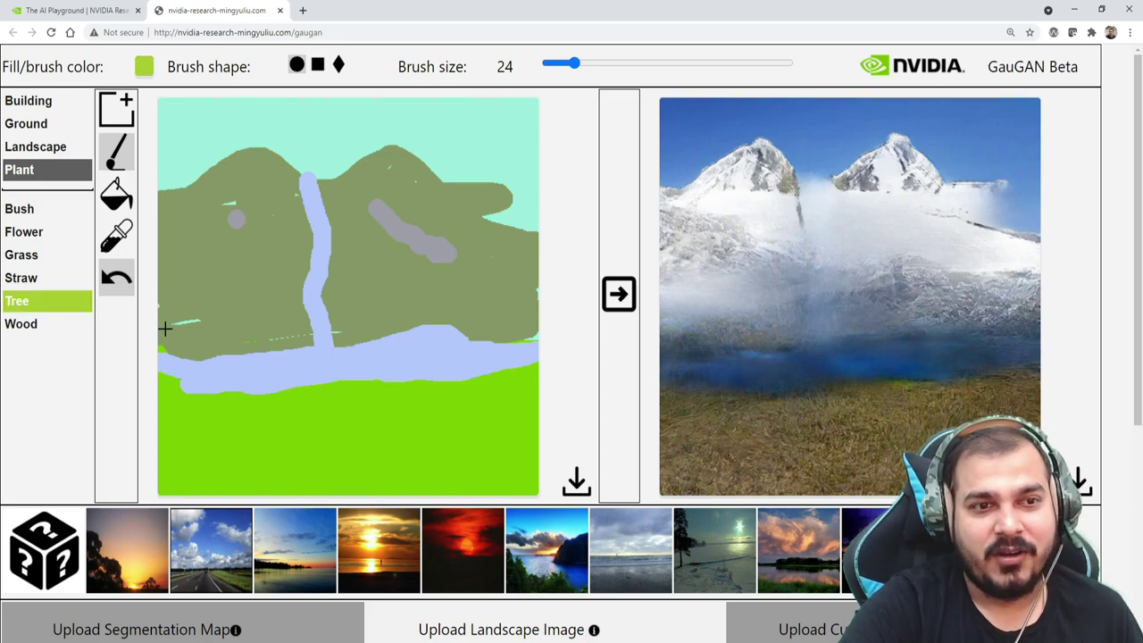
drag(183, 404, 191, 475)
drag(487, 397, 509, 476)
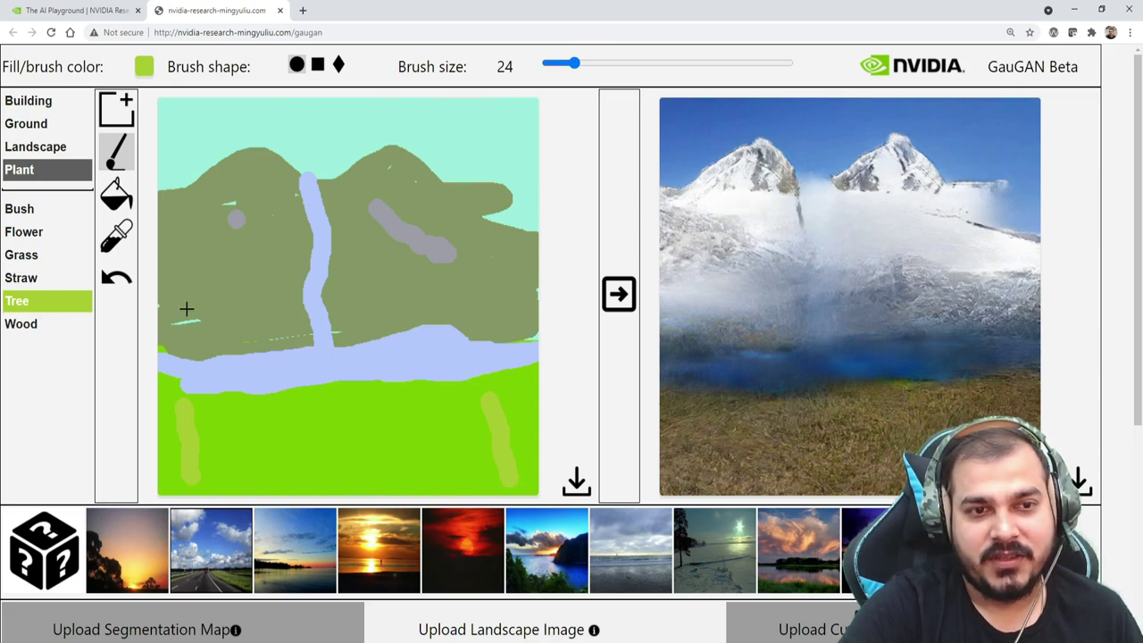
drag(184, 309, 185, 350)
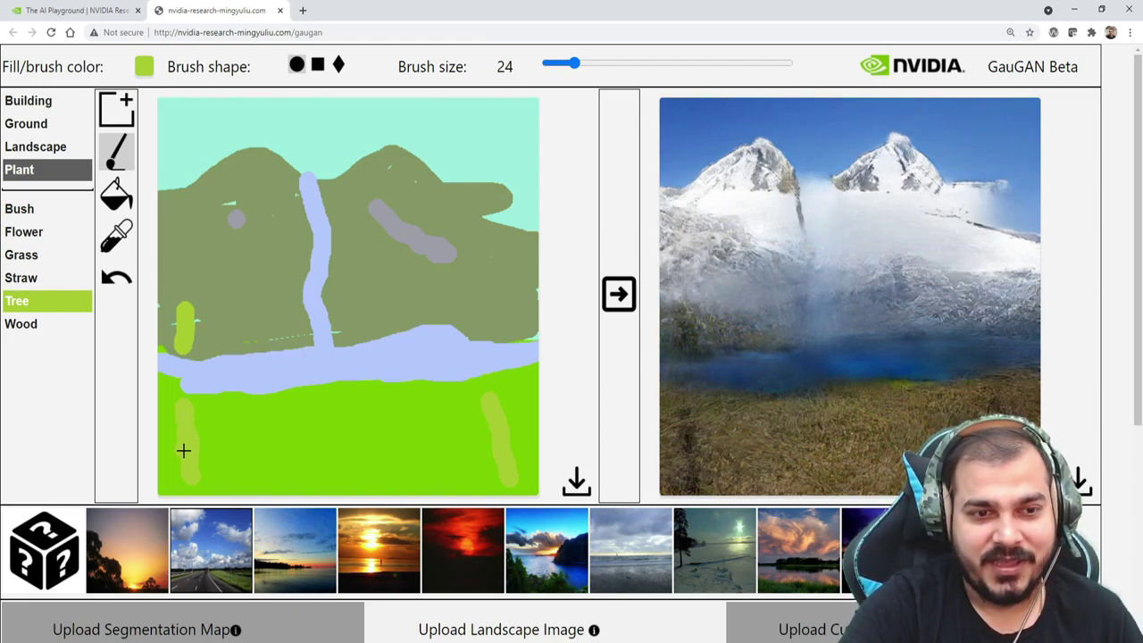
drag(186, 437, 171, 472)
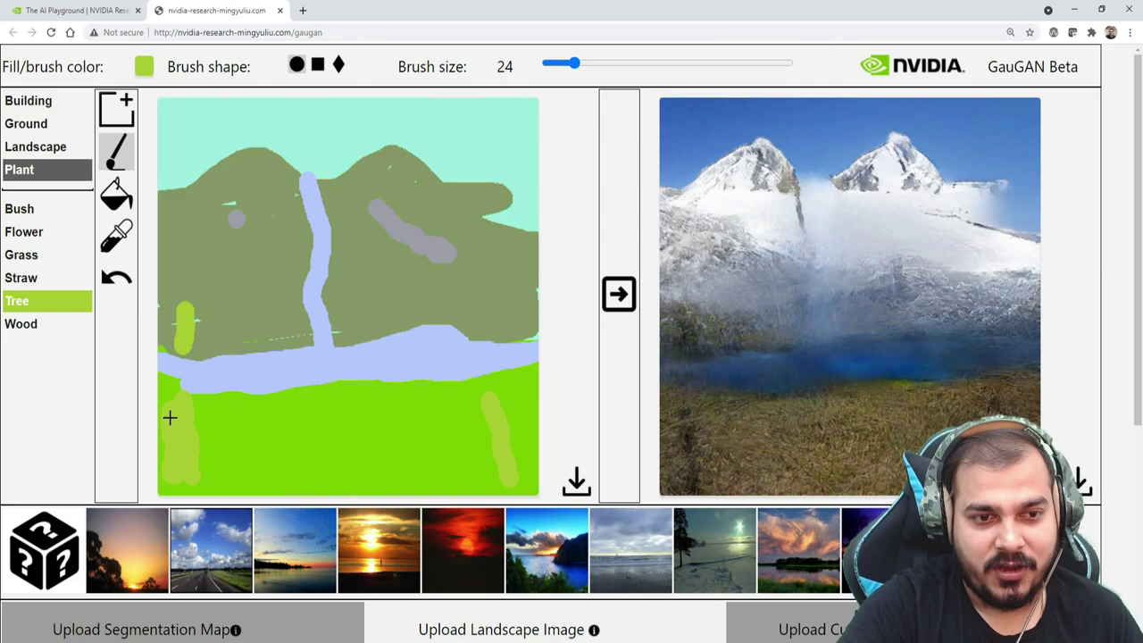
mouse_move(170, 417)
mouse_down()
mouse_move(205, 412)
mouse_move(185, 399)
mouse_move(201, 465)
mouse_up()
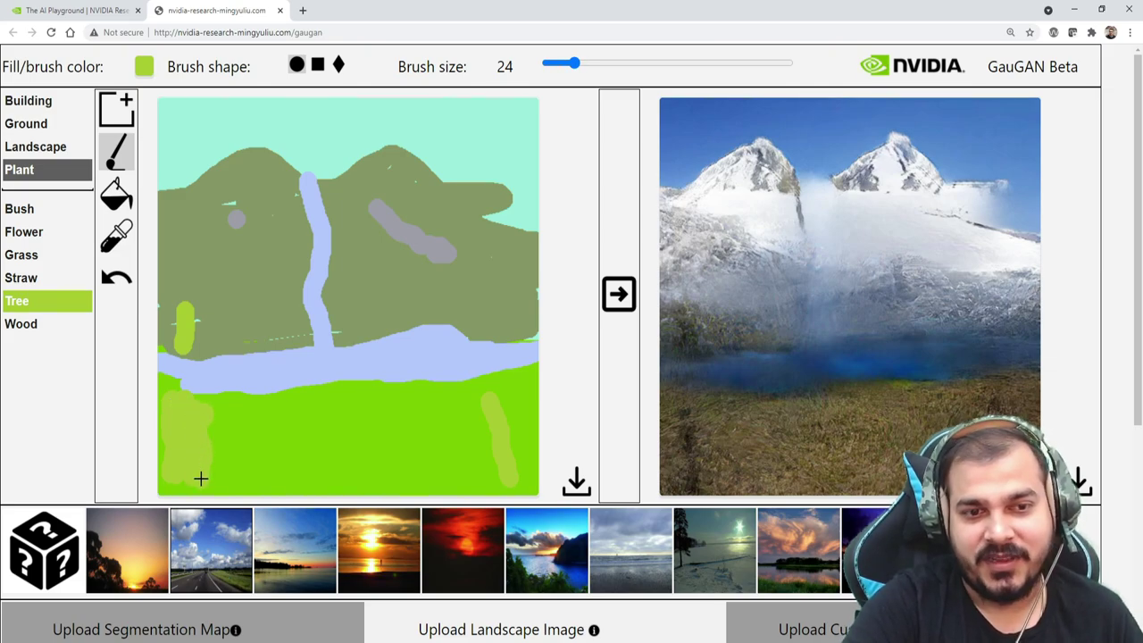
mouse_move(519, 425)
mouse_down()
mouse_move(492, 449)
mouse_move(503, 461)
mouse_up()
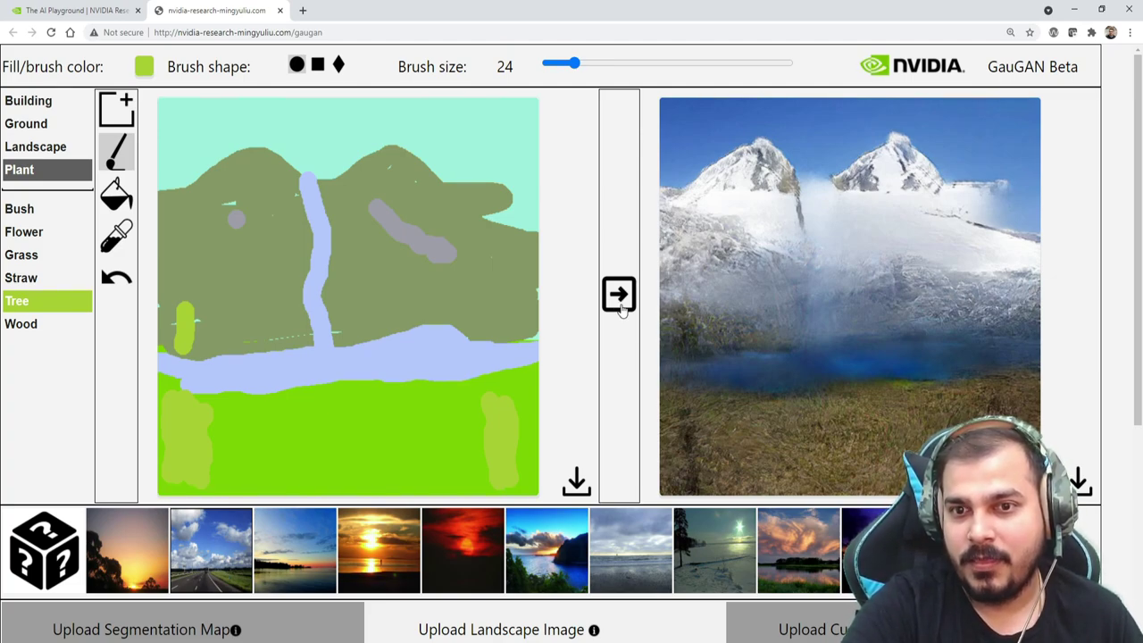
click(619, 295)
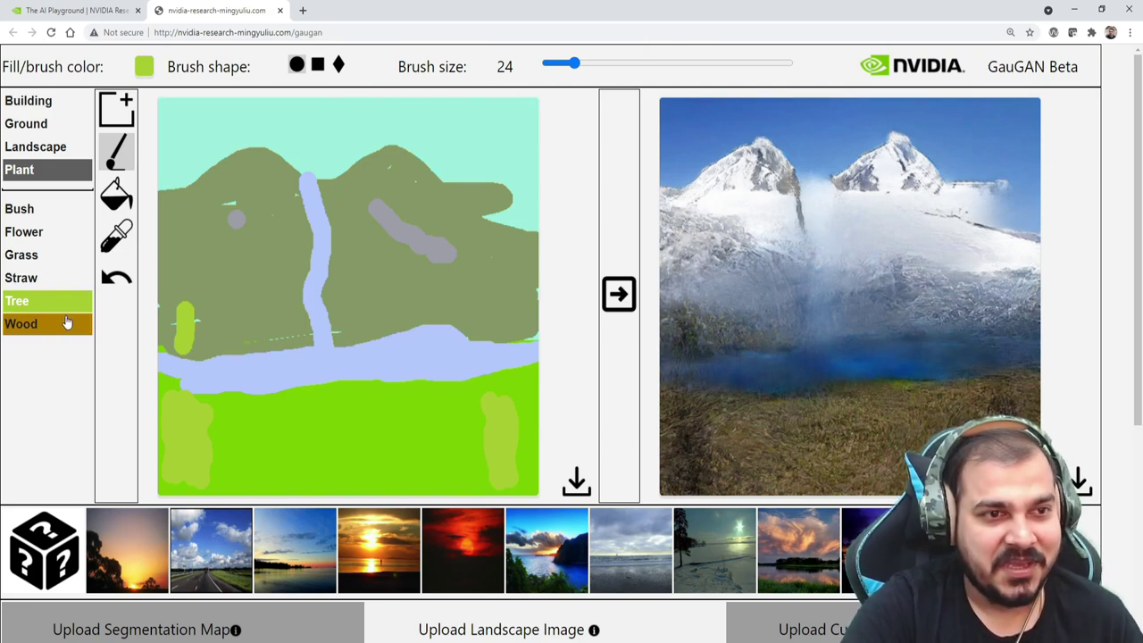
Paint a bush row across the foreground grass, render, then brush a wide flower band along the bottom.
click(11, 212)
drag(276, 431, 430, 442)
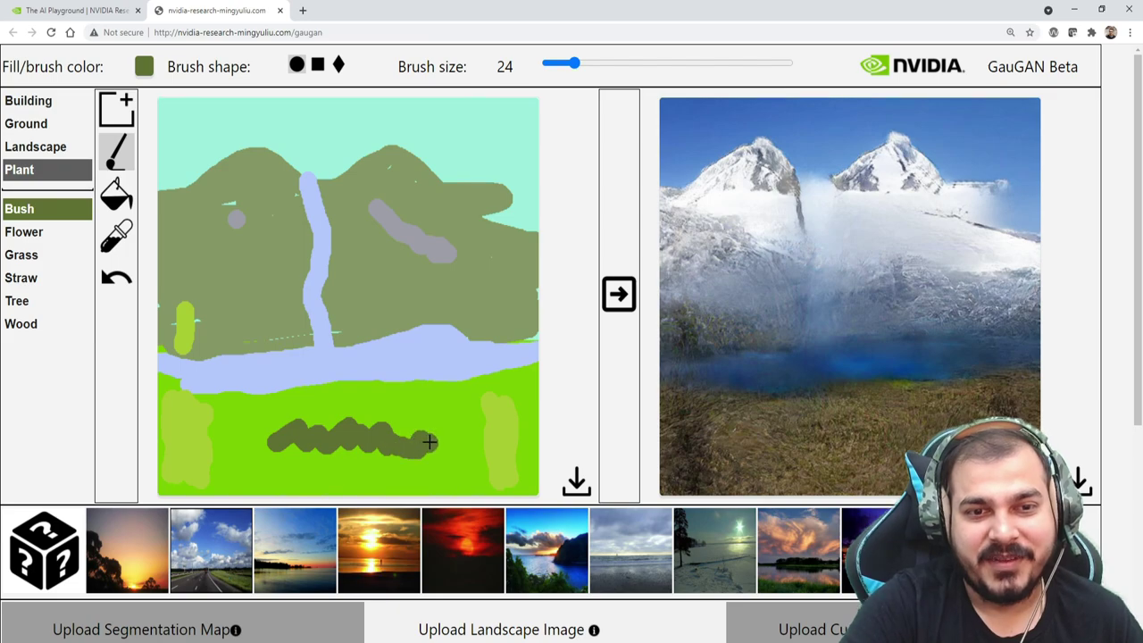
click(623, 293)
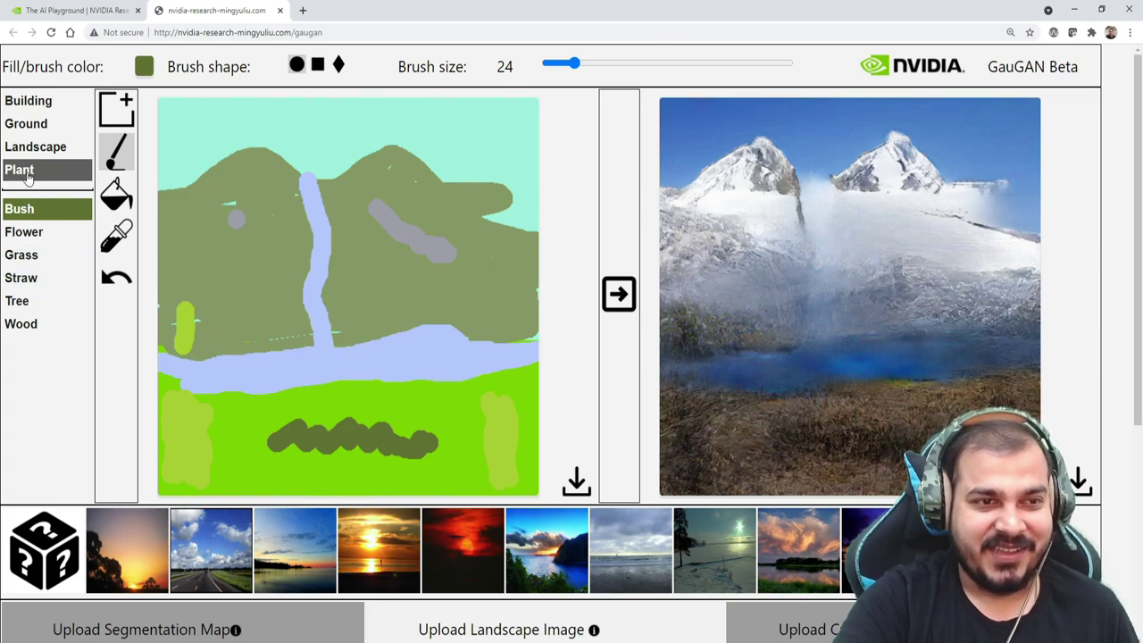
click(26, 237)
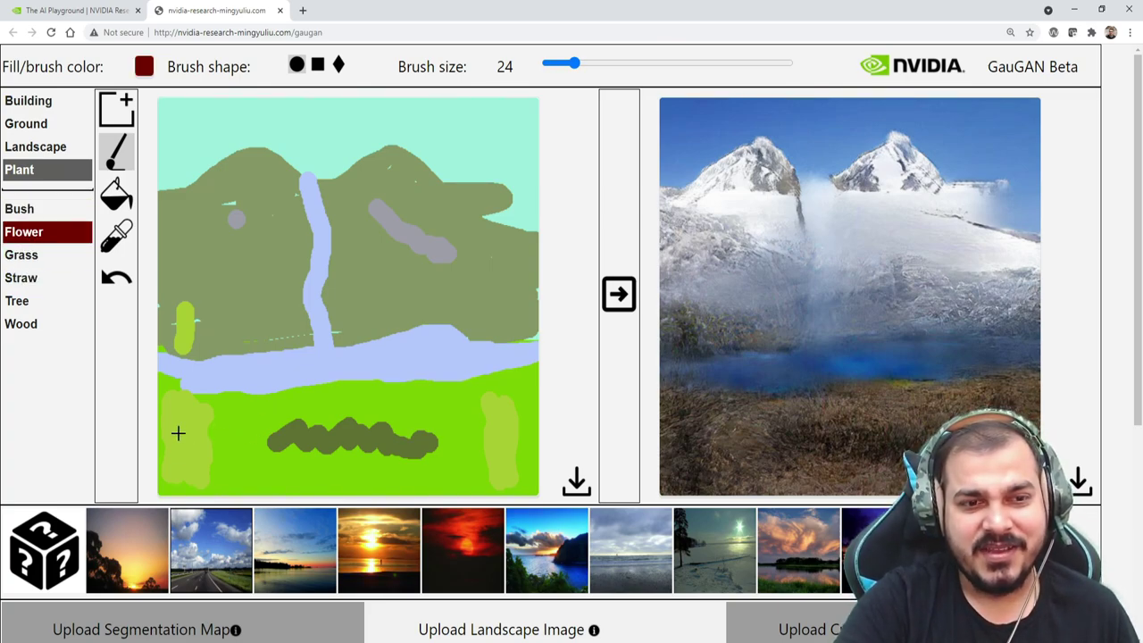
mouse_move(177, 433)
mouse_down()
mouse_move(437, 452)
mouse_move(201, 433)
mouse_move(437, 452)
mouse_move(471, 438)
mouse_move(534, 442)
mouse_move(328, 435)
mouse_move(235, 450)
mouse_move(475, 445)
mouse_move(418, 426)
mouse_move(527, 417)
mouse_move(323, 452)
mouse_move(183, 438)
mouse_move(225, 463)
mouse_move(238, 492)
mouse_move(507, 476)
mouse_move(382, 467)
mouse_move(436, 473)
mouse_up()
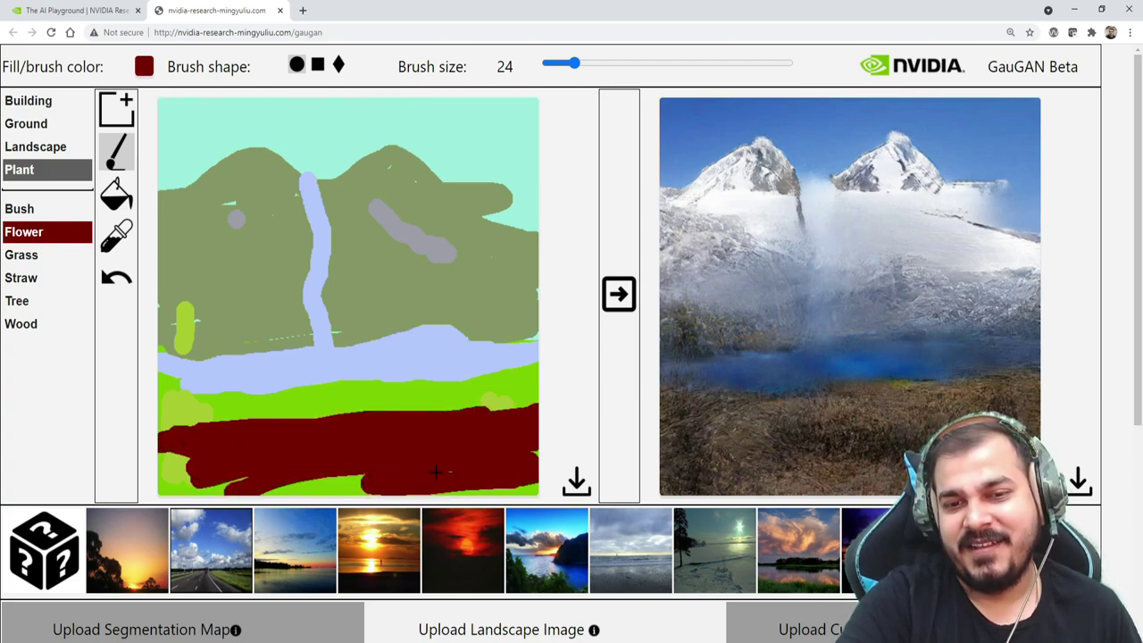
Render the finished sketch with the flower meadow and highlight the GauGAN Beta title.
click(619, 294)
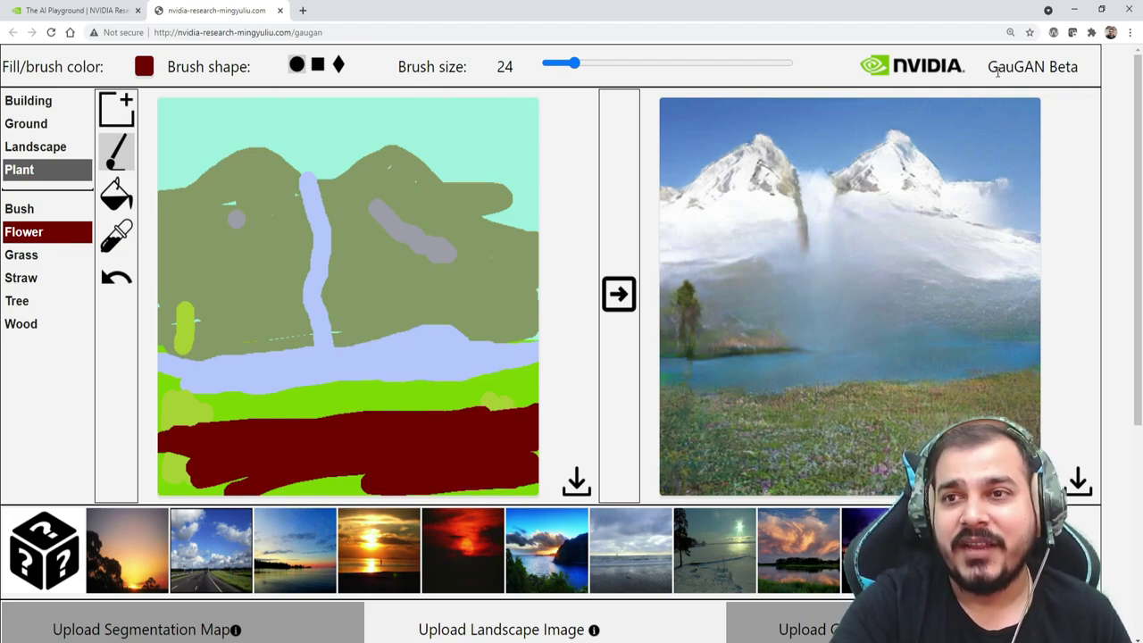
drag(987, 68, 1079, 62)
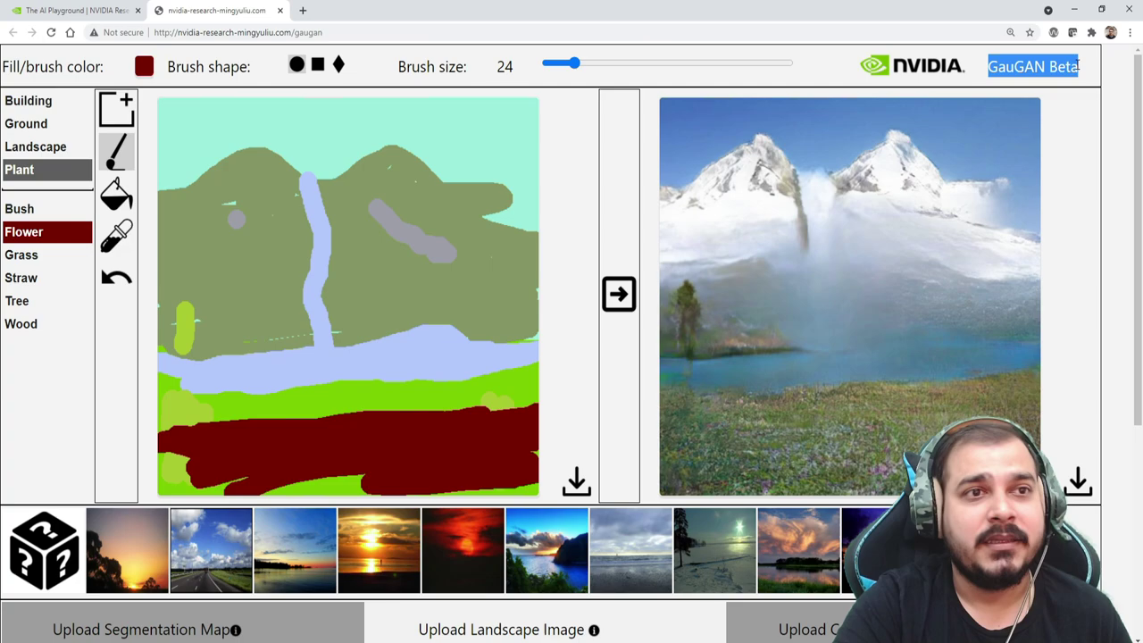